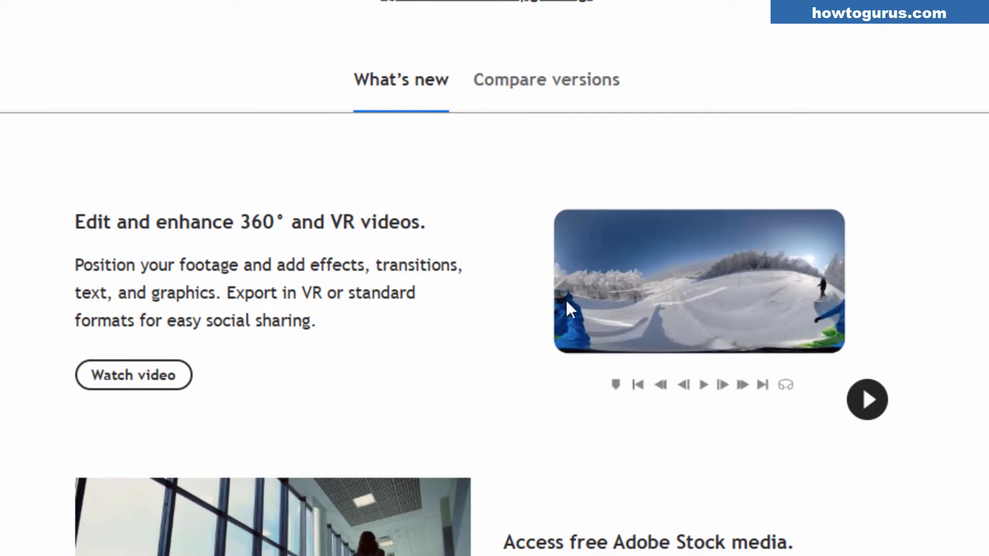
Step: View the What's New pages for Text Enhancements, Freehand Crop and Media Import
left_click(867, 399)
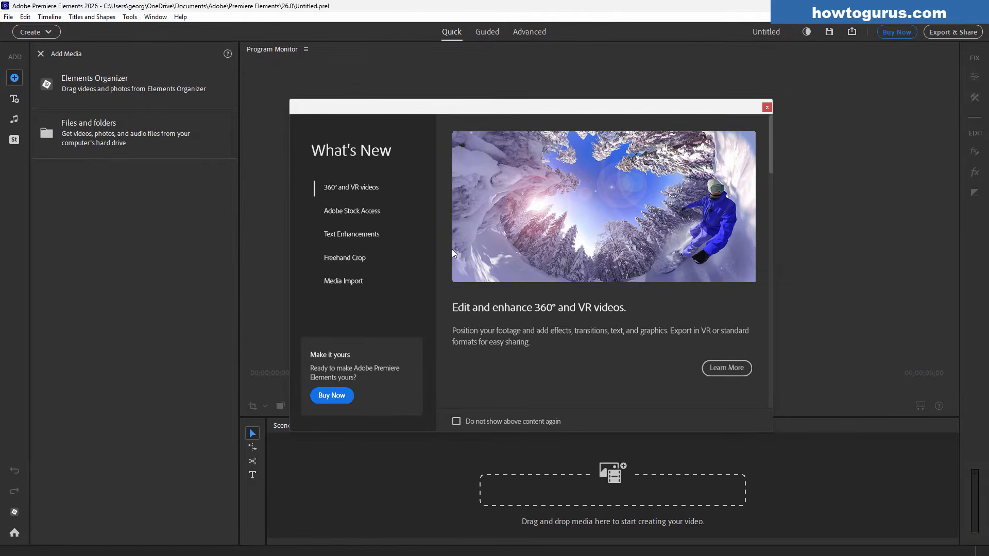
left_click(369, 235)
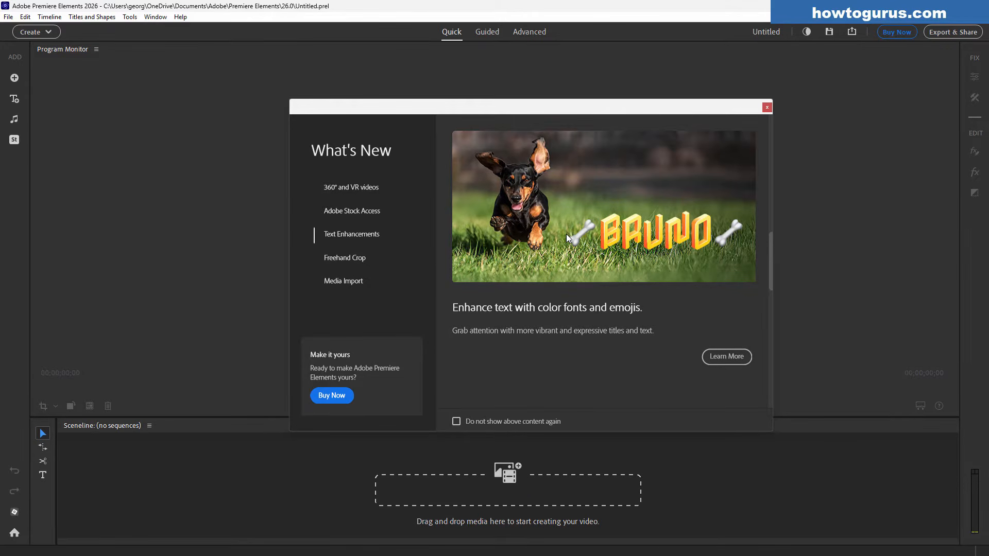
left_click(366, 259)
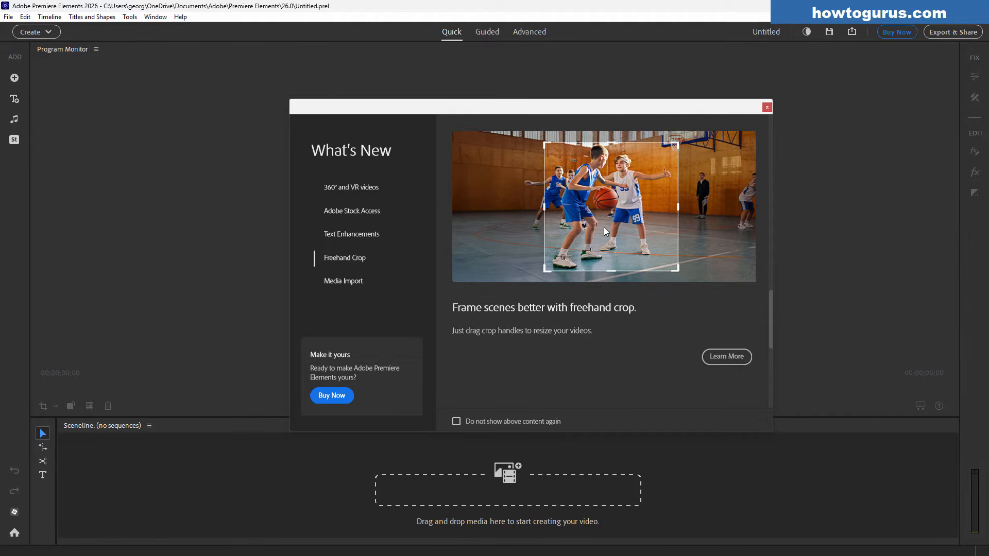
left_click(389, 283)
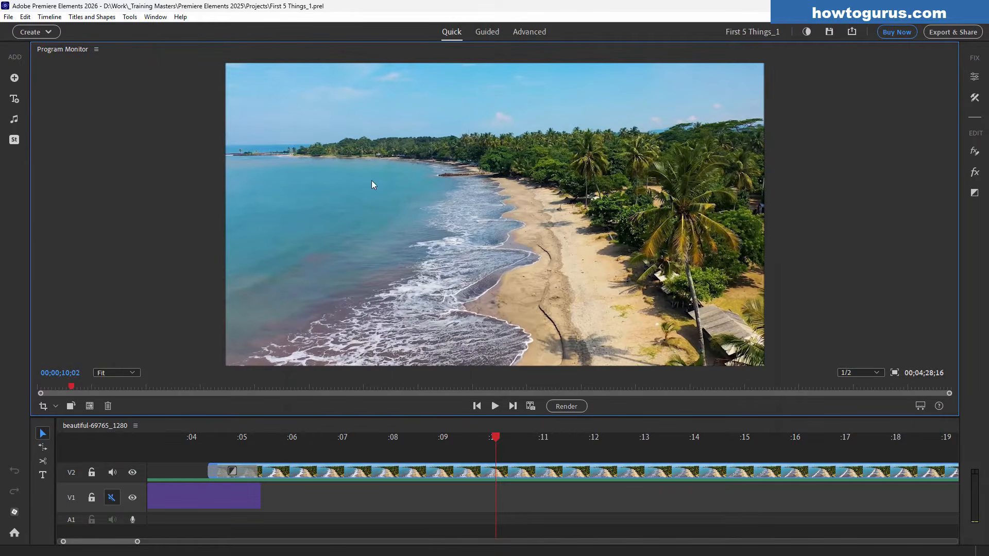
Step: Add a text title reading "New Font" at 00;00;08;22, starting near the middle of the frame
left_click(15, 99)
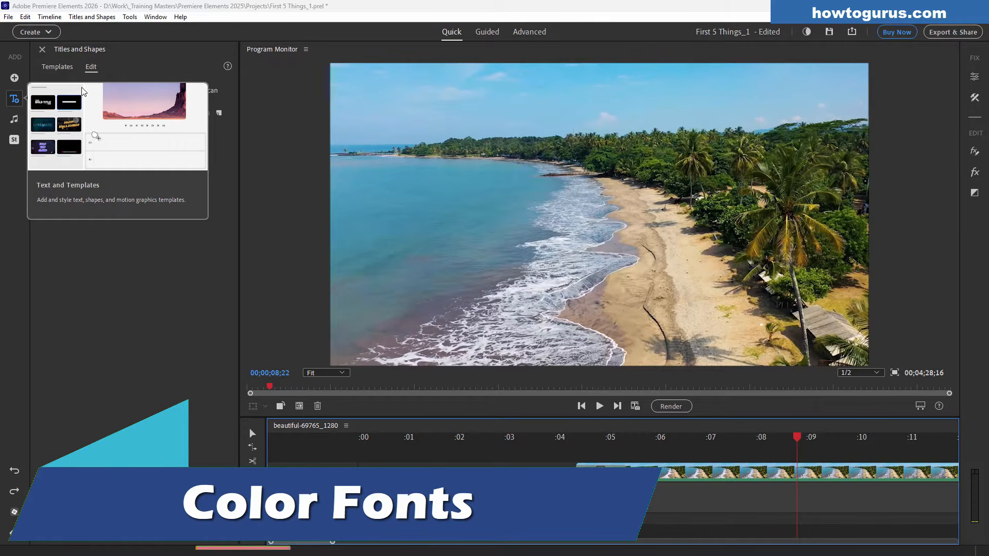
left_click(532, 213)
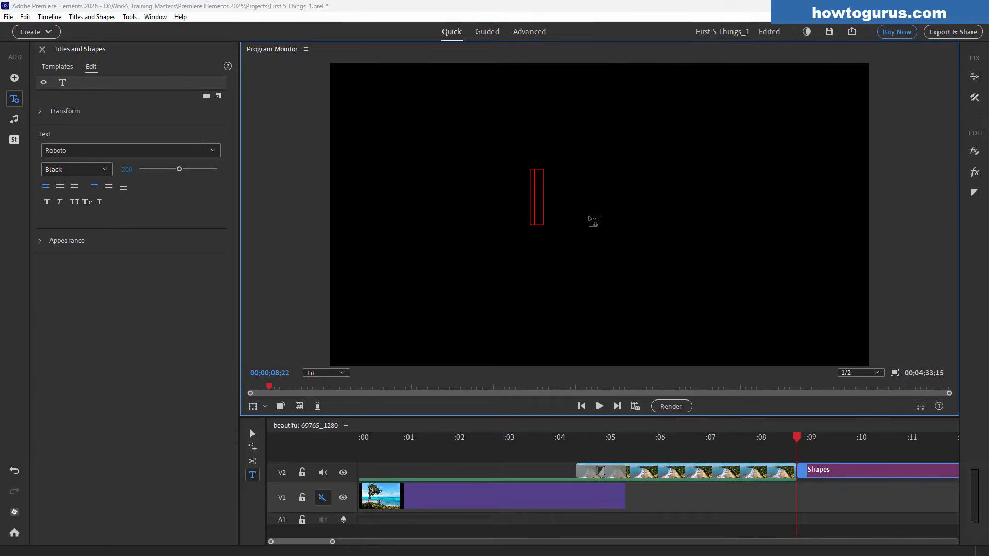
type("New Font")
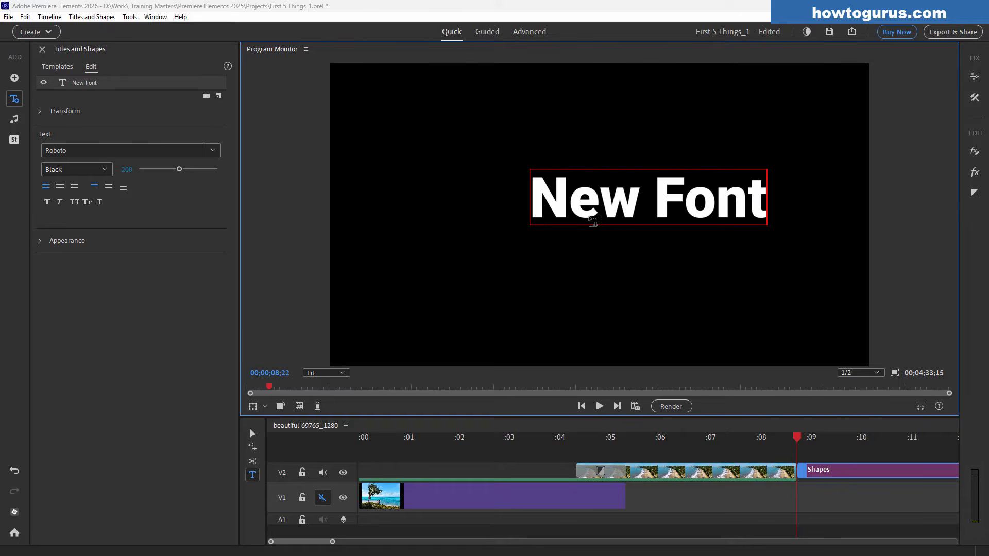
Step: Select all of the "New Font" title's text and apply the PrimecolorCV1 font
left_click(592, 212)
key("ctrl+a")
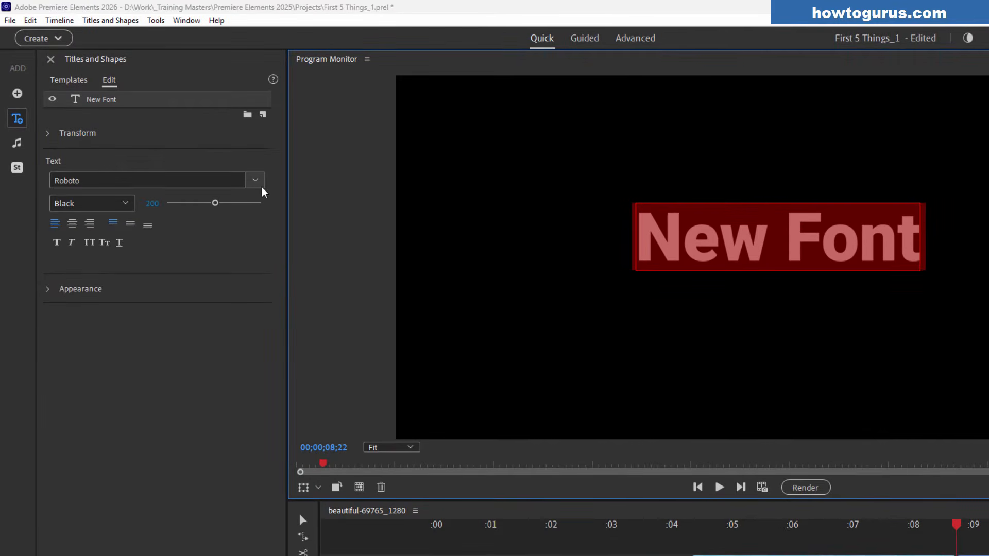
left_click(260, 185)
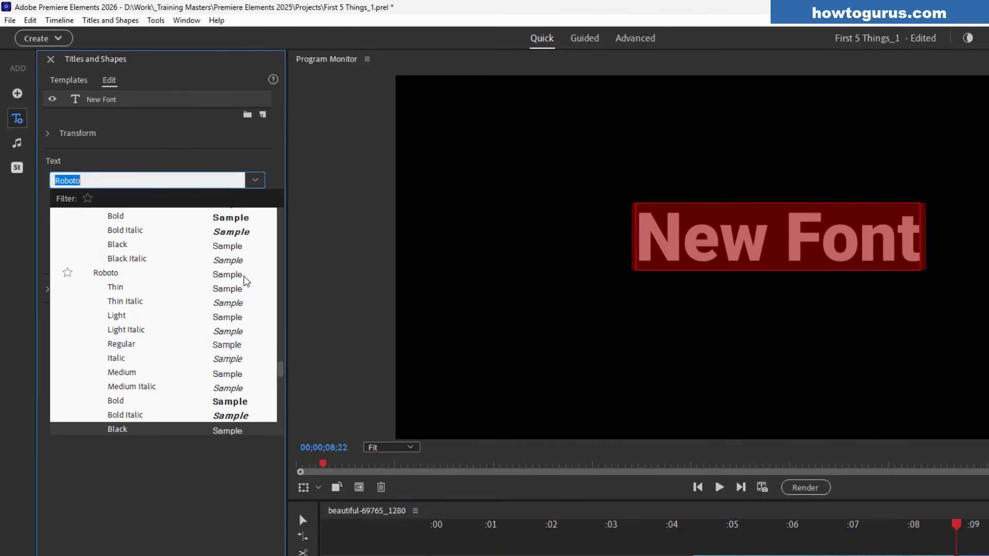
scroll(246, 281, "up", 5)
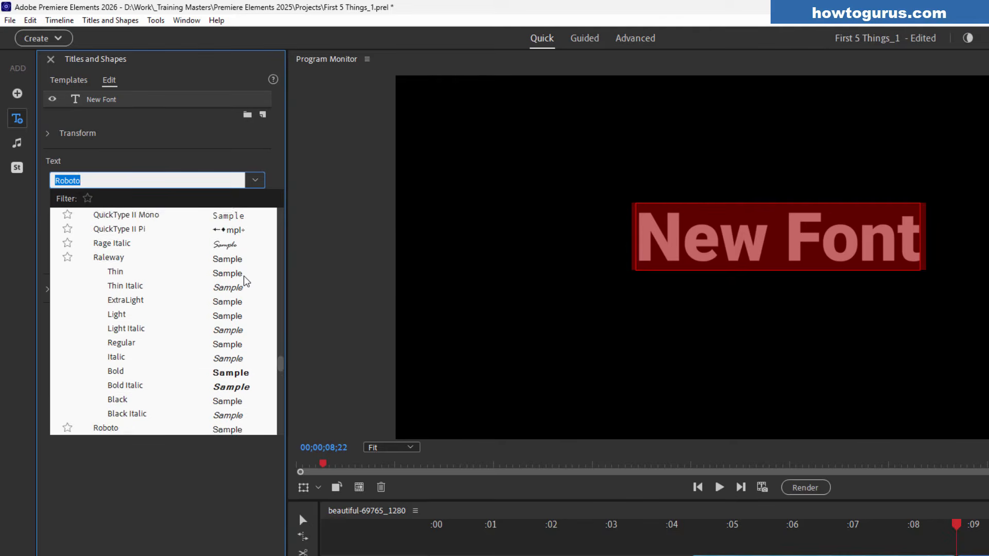
scroll(245, 281, "up", 4)
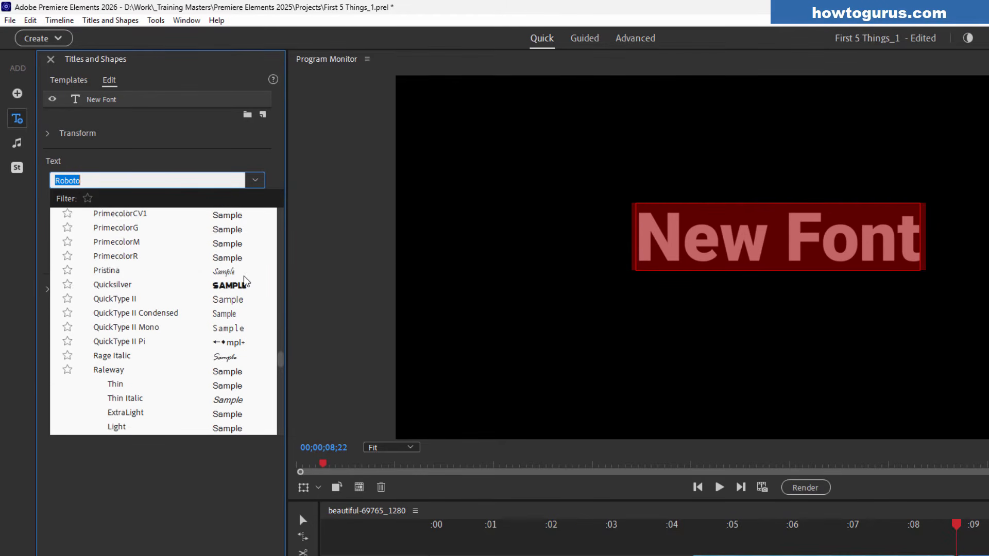
scroll(245, 281, "up", 4)
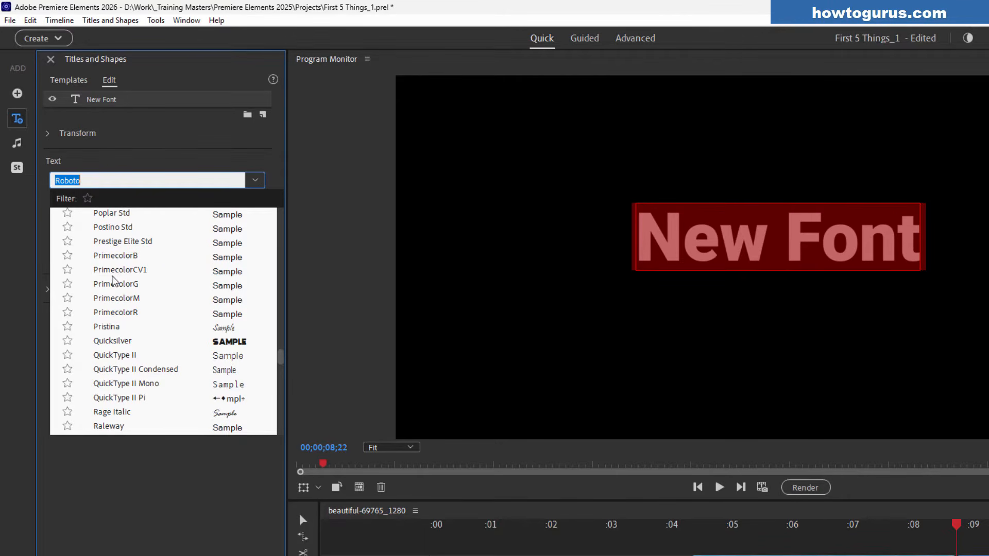
left_click(129, 272)
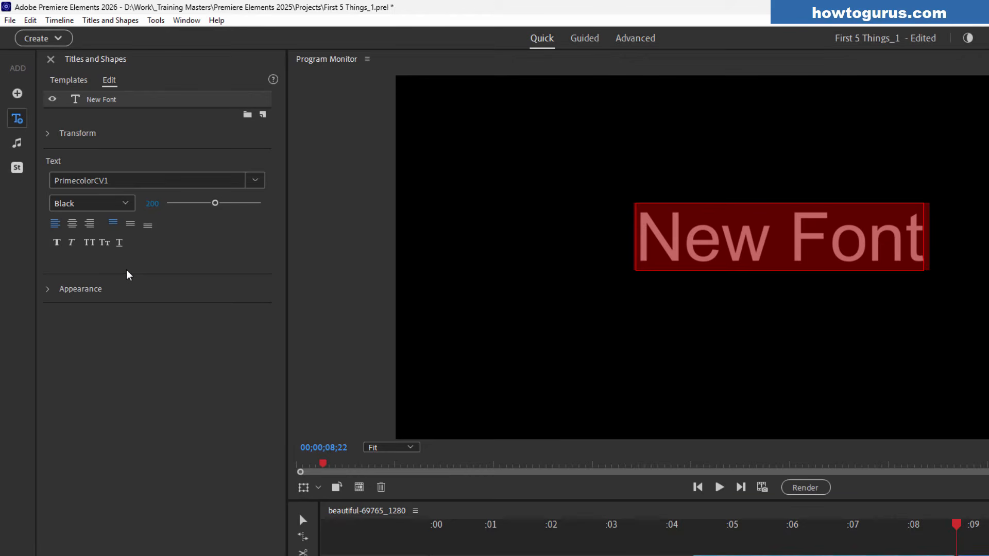
Step: Set the selected title text's font to PrimecolorR and deselect the text
left_click(255, 181)
scroll(138, 278, "up", 1)
left_click(138, 278)
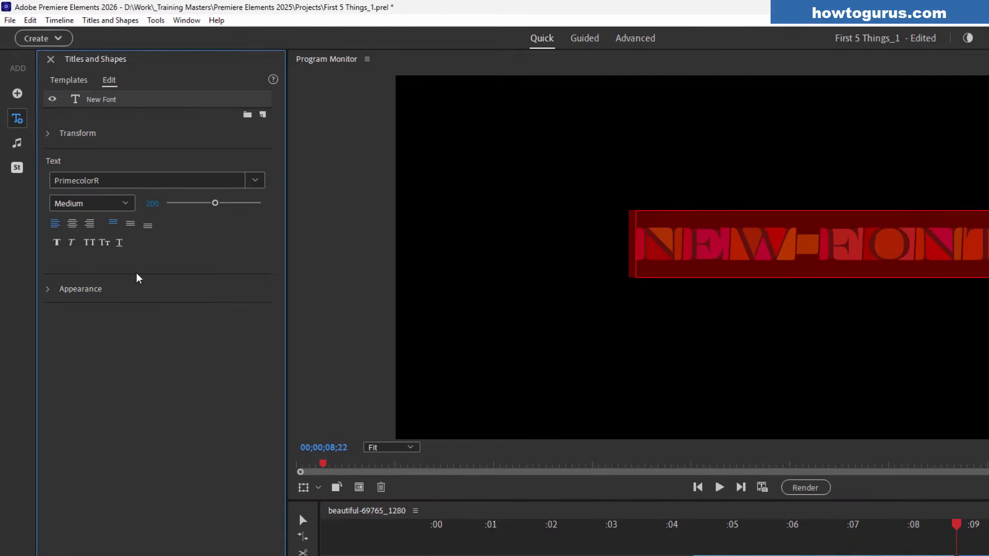
left_click(728, 242)
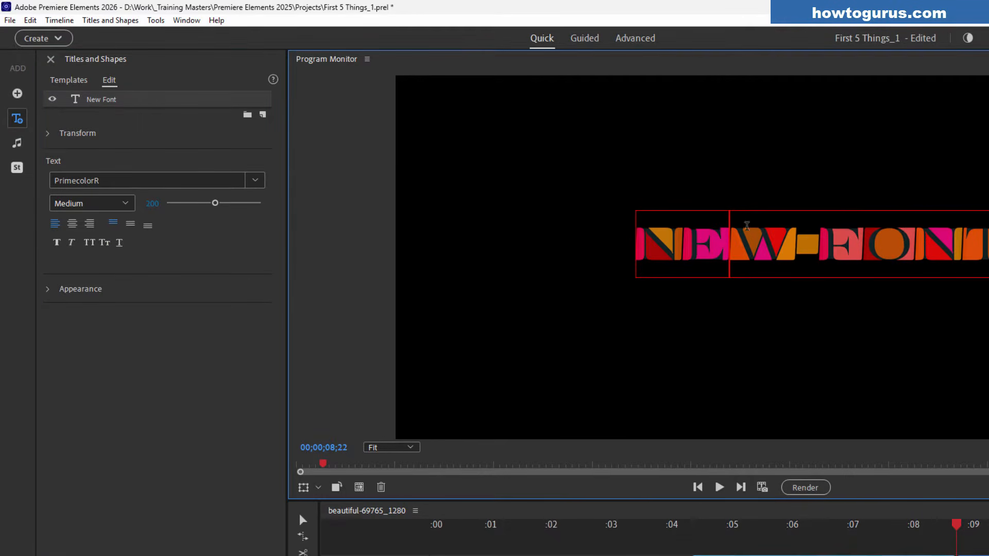
Step: Move the "New Font" title to the center of the video frame with the Selection tool
left_click(252, 434)
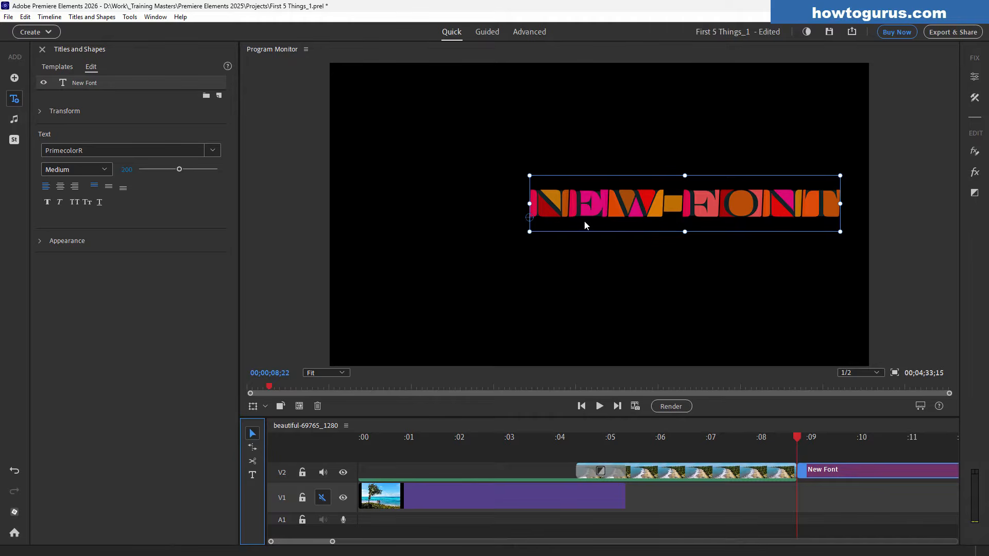
left_click_drag(558, 214, 466, 214)
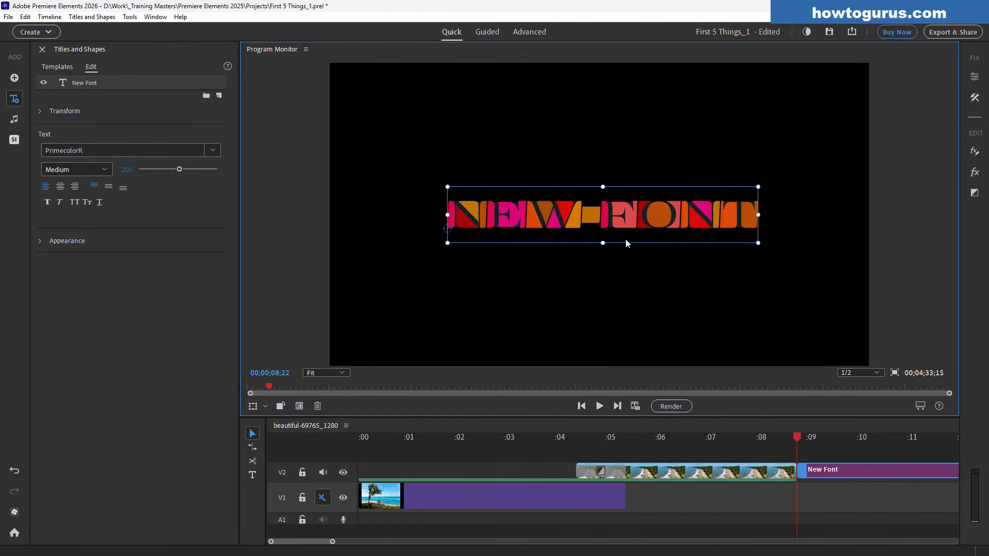
mouse_move(603, 242)
left_mouse_down()
mouse_move(604, 255)
mouse_move(605, 228)
mouse_move(601, 240)
left_mouse_up()
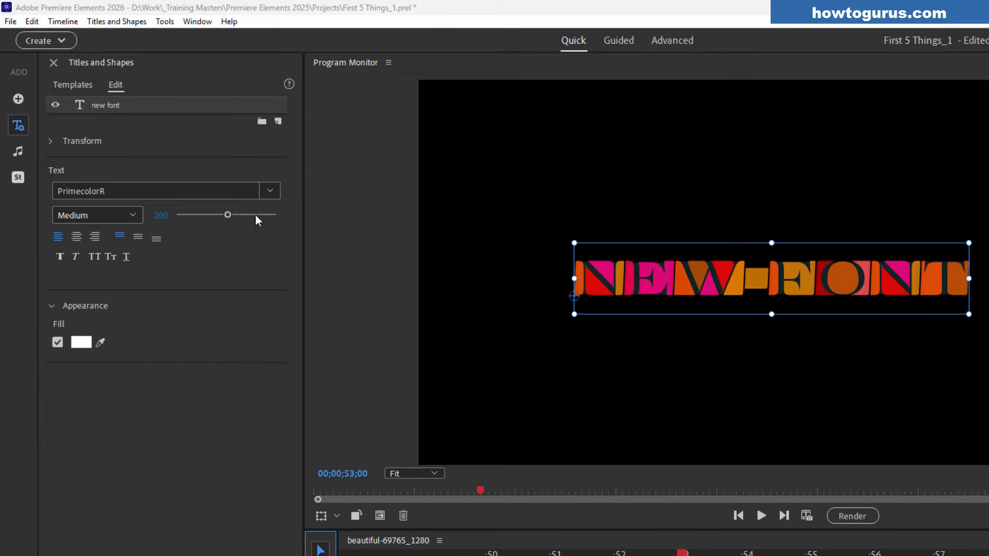
Step: Try the PrimecolorM and PrimecolorG color fonts on the "new font" title at 00;00;53;00
left_click(269, 192)
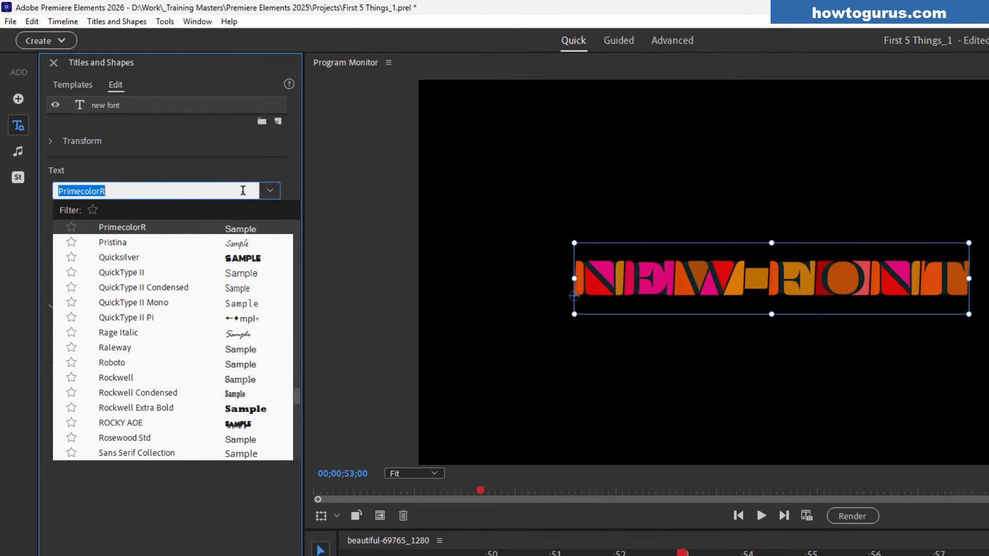
scroll(168, 237, "up", 2)
left_click(164, 234)
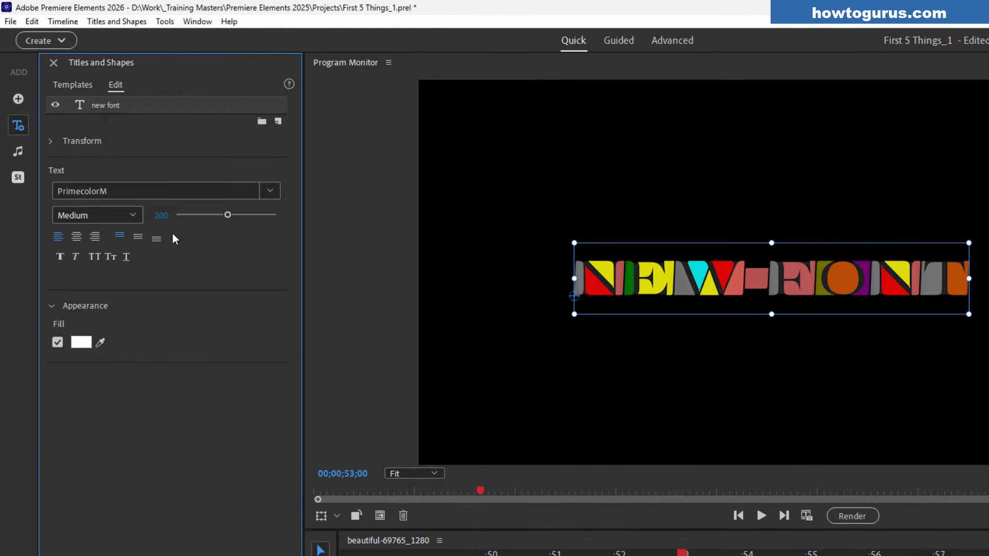
left_click(271, 194)
scroll(183, 286, "up", 2)
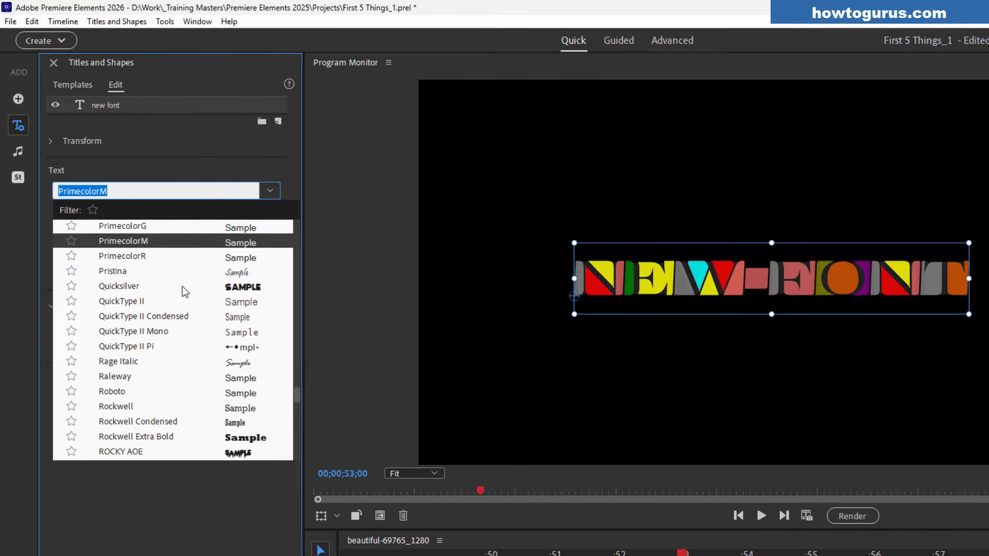
left_click(156, 262)
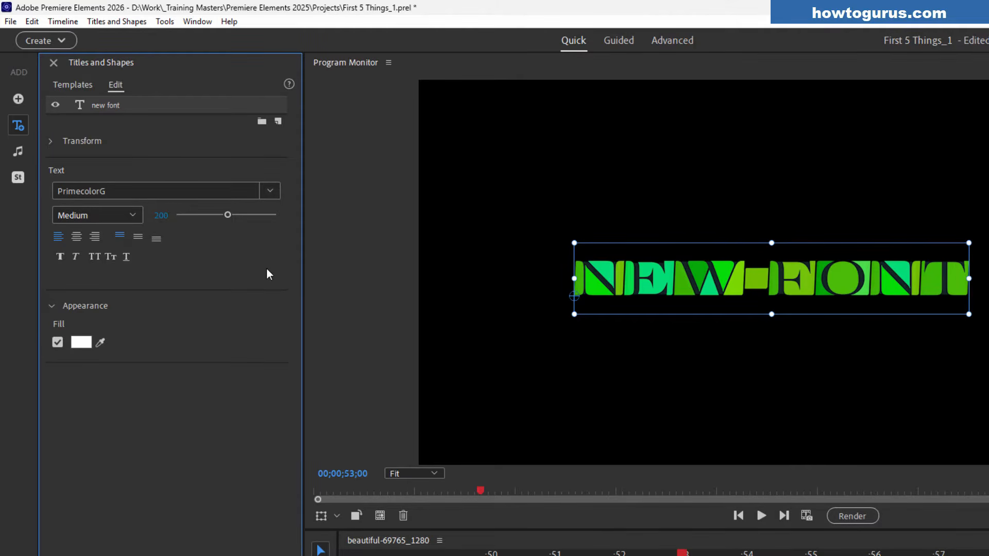
Step: Set the "new font" title's font to Honk
left_click(271, 192)
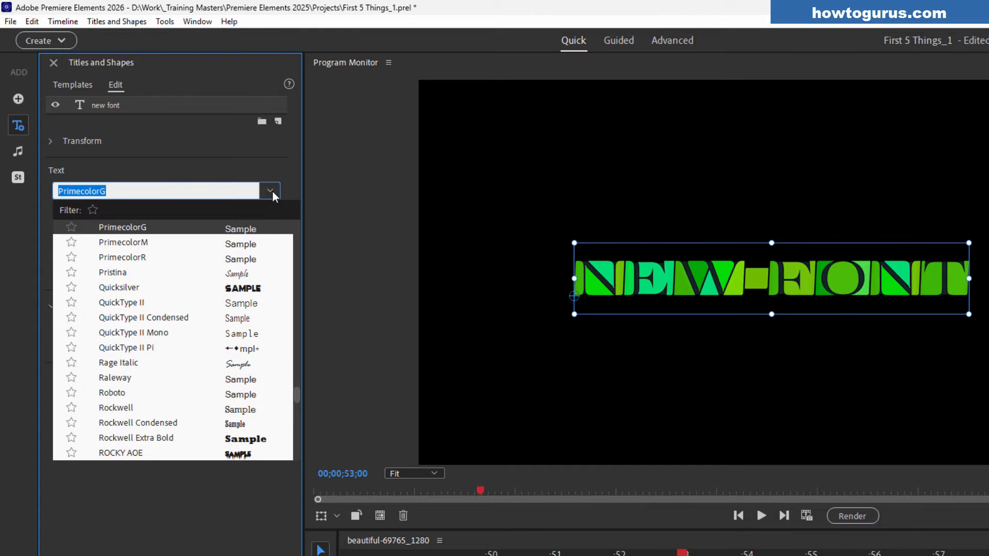
left_click_drag(297, 395, 295, 319)
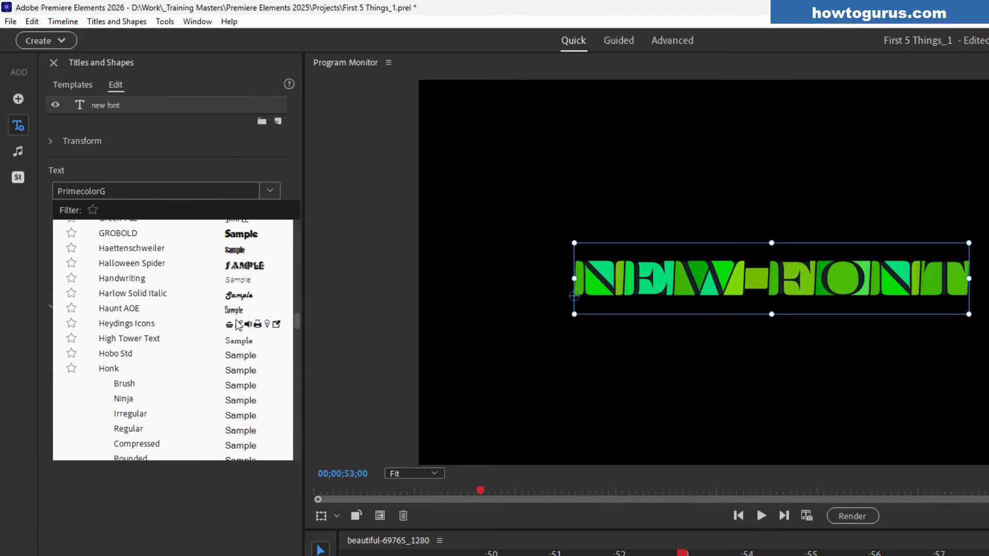
left_click(126, 368)
Step: Select the whole title text and try the Honk font's Ninja, Irregular and Regular styles
double_click(616, 291)
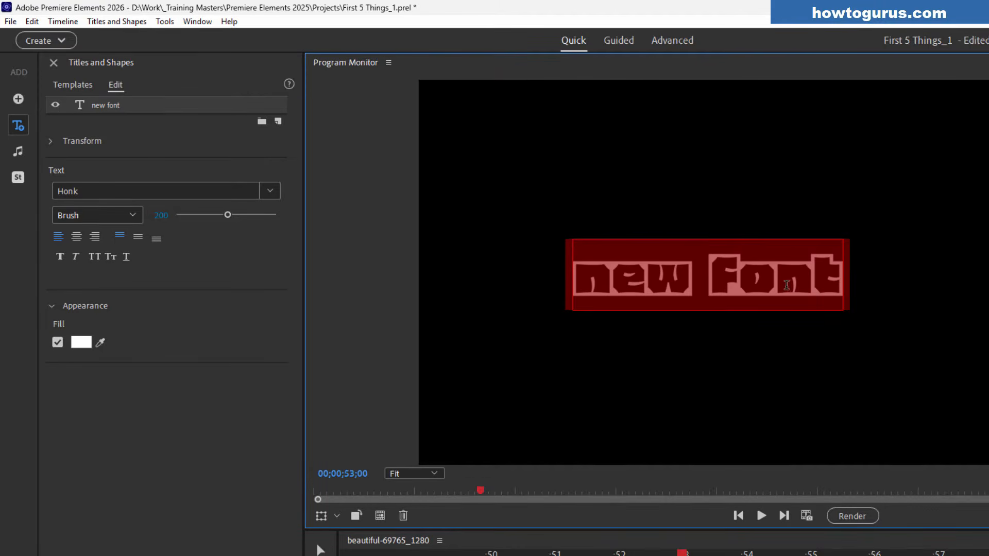
left_click(137, 214)
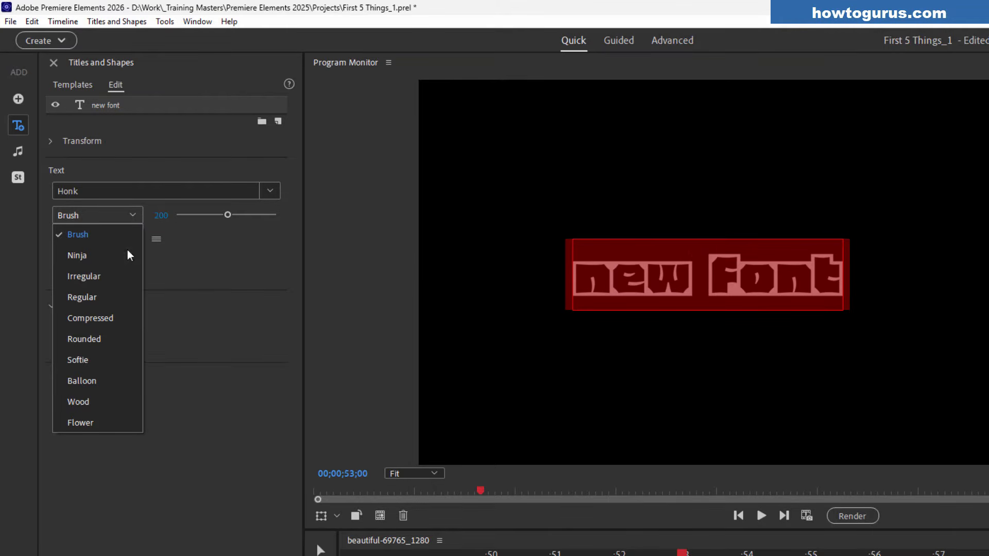
left_click(91, 253)
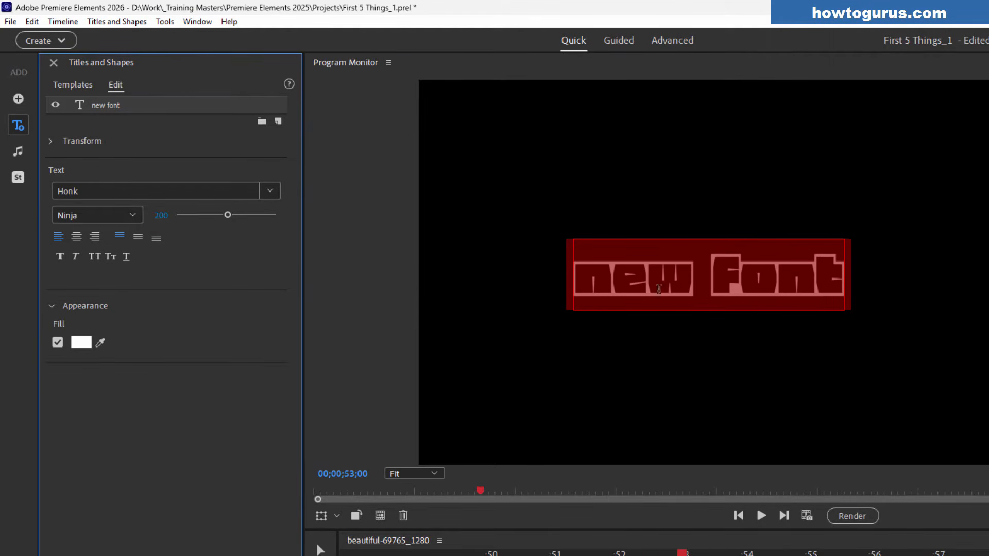
left_click(133, 216)
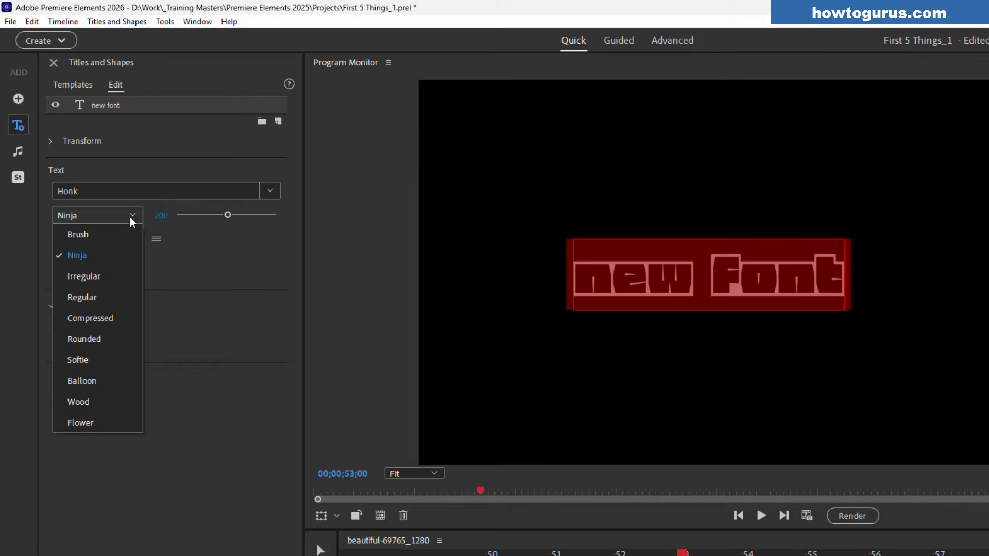
left_click(93, 277)
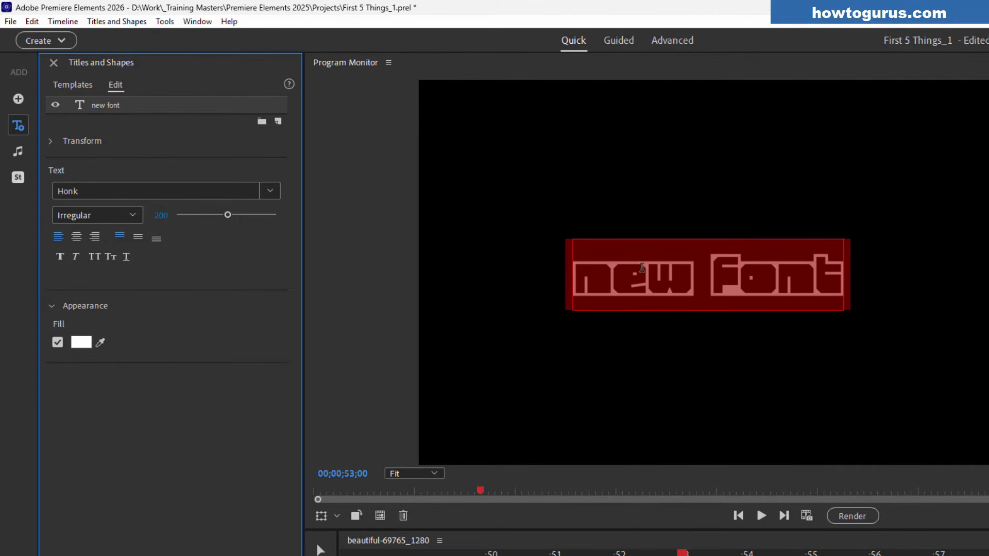
left_click(135, 215)
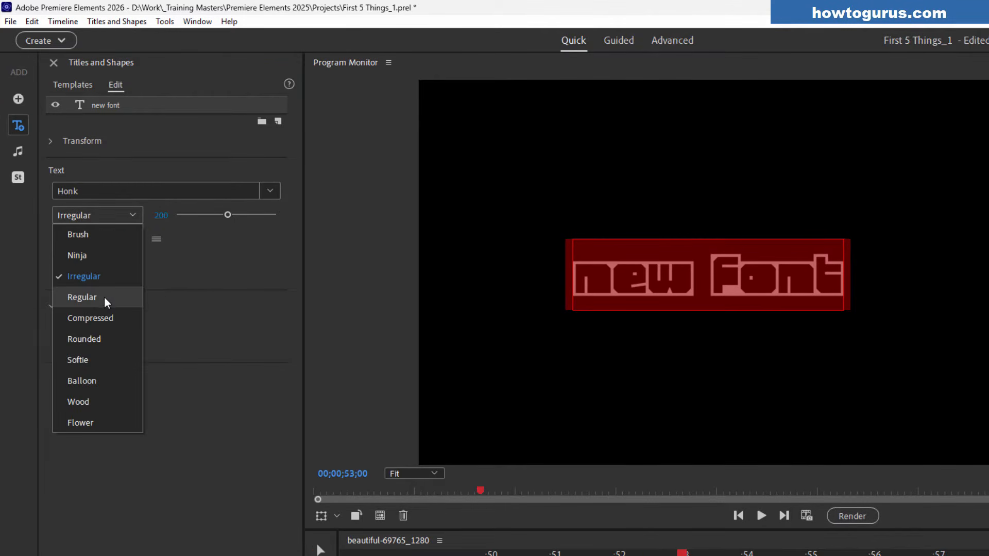
left_click(104, 295)
Step: Try the Honk font's Compressed, Rounded and Softie styles on the selected "new font" title text
left_click(135, 212)
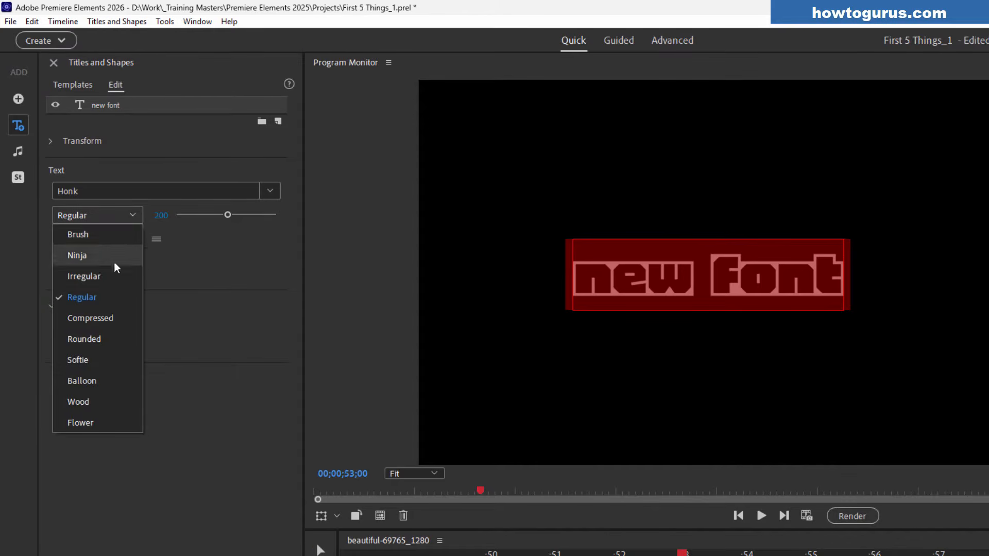
left_click(111, 319)
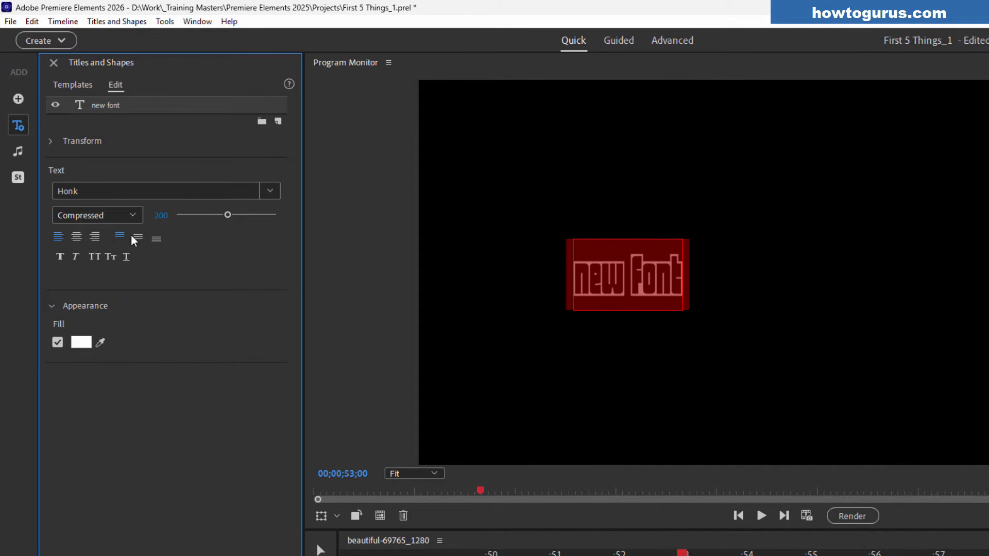
left_click(133, 214)
left_click(103, 337)
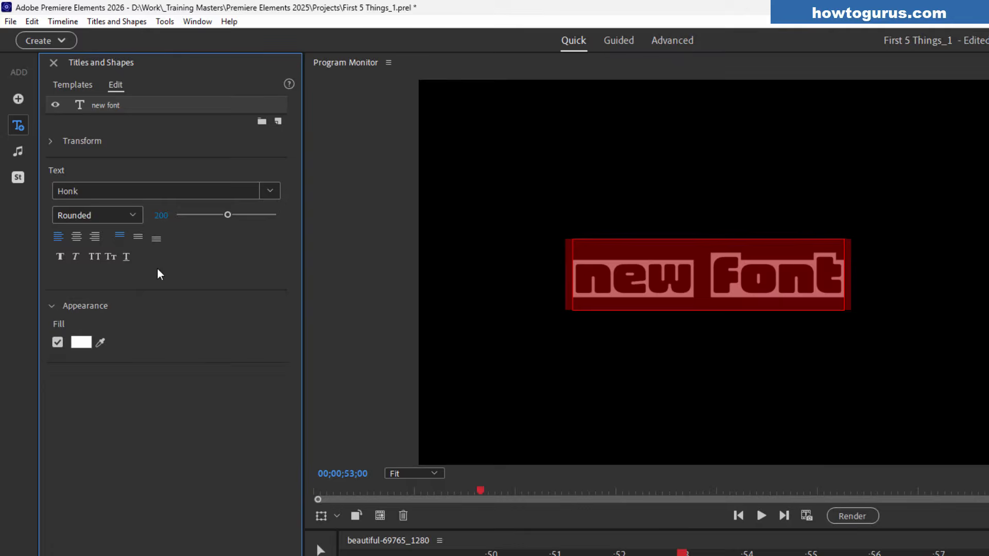
left_click(132, 214)
left_click(94, 357)
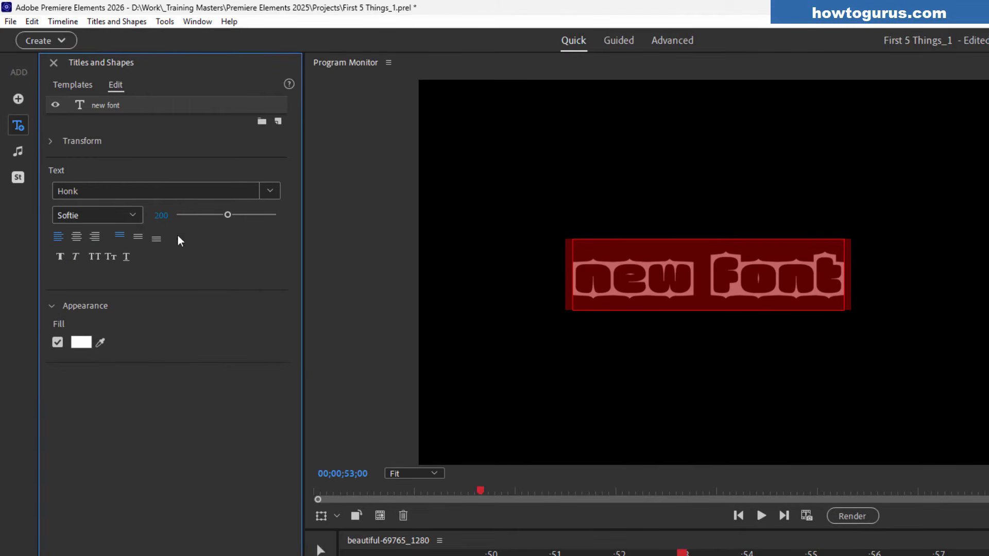
Step: Try the Honk font's Balloon, Wood and Flower styles on the title, and deselect the text to view it
left_click(137, 215)
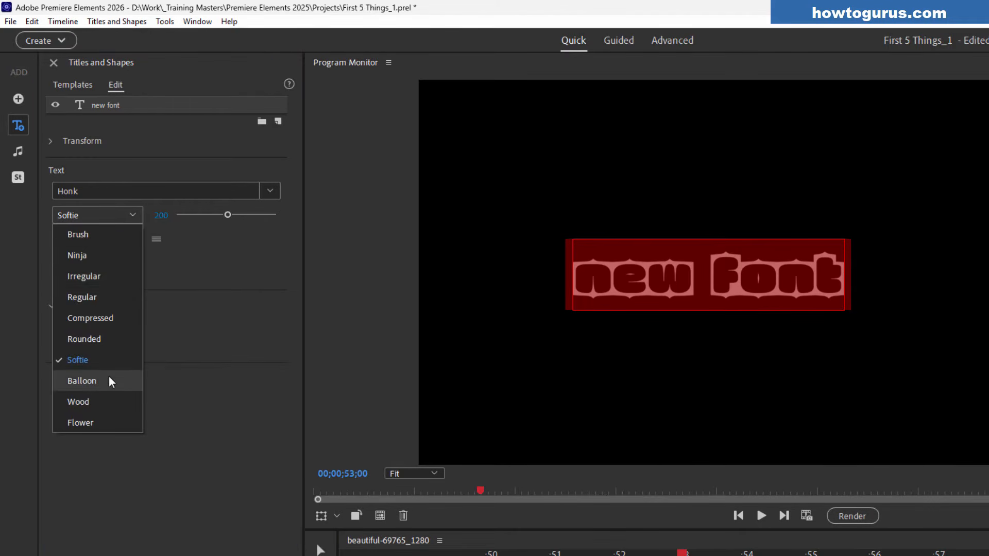
left_click(109, 381)
left_click(135, 213)
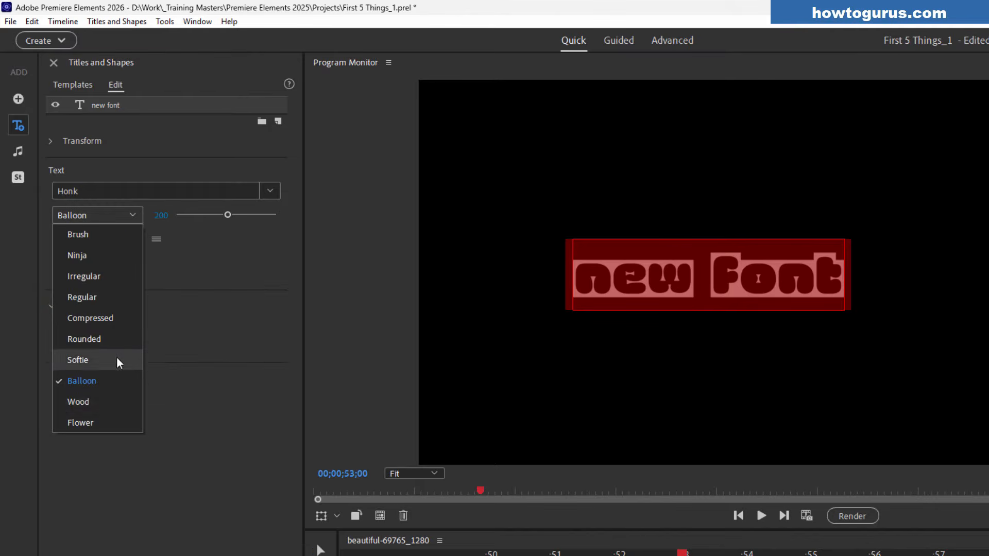
left_click(109, 400)
left_click(129, 215)
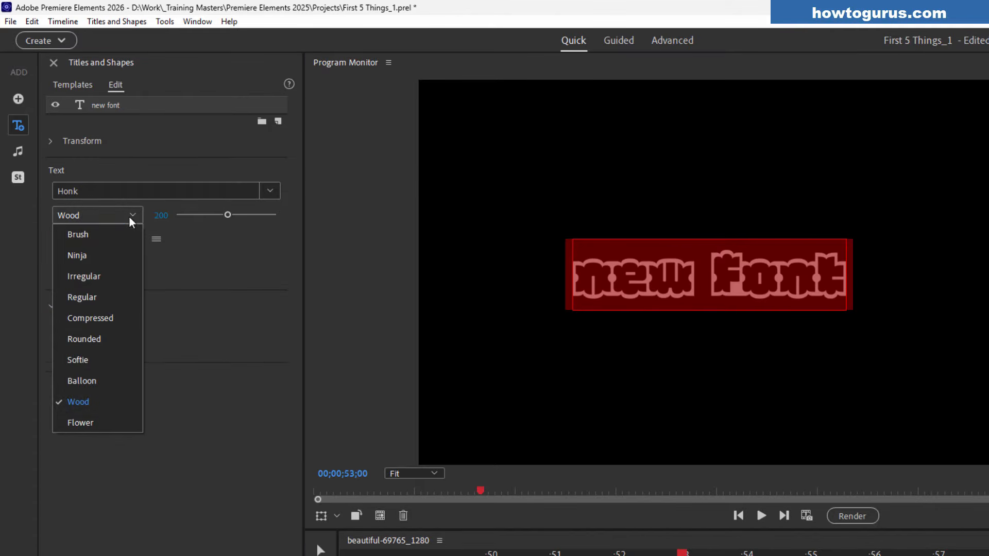
left_click(102, 416)
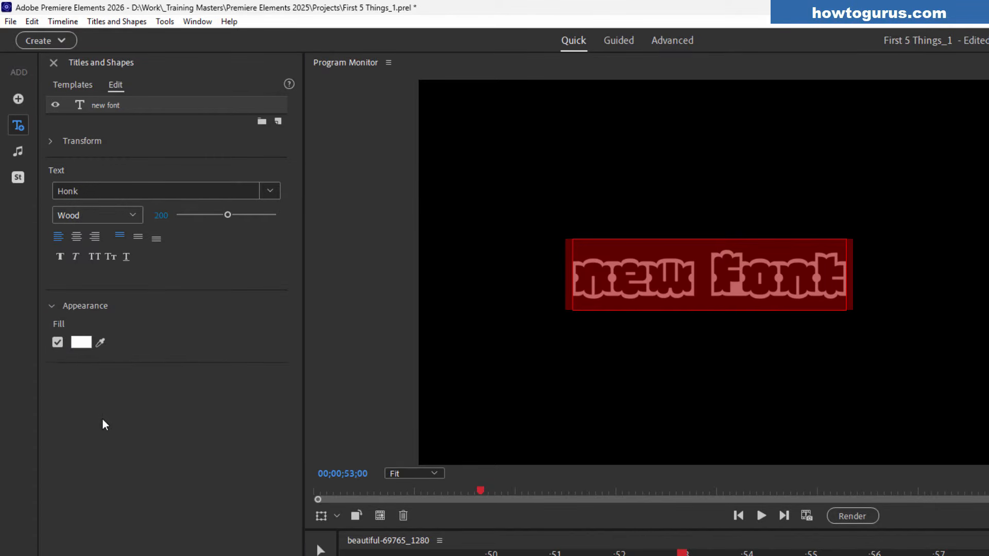
left_click(657, 278)
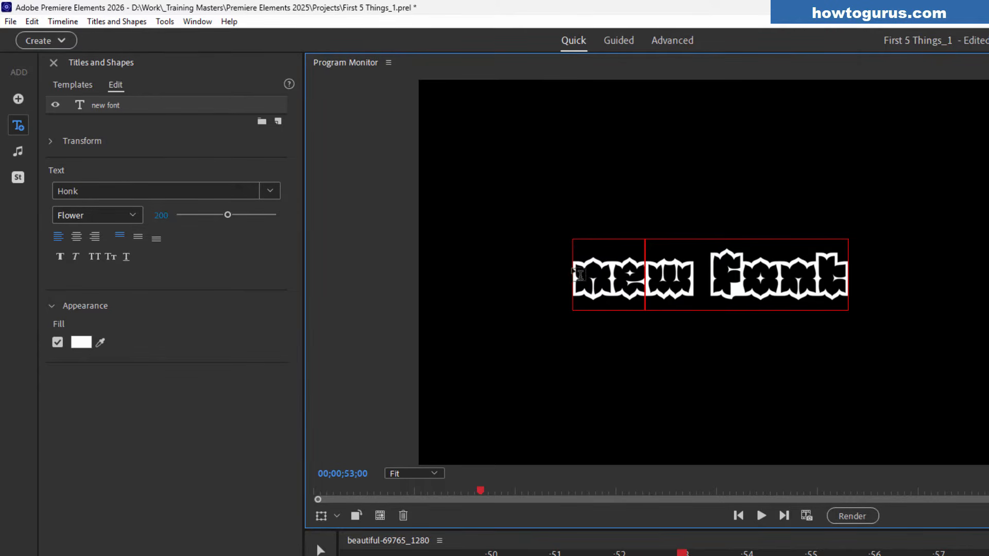
Step: Select the whole "new font" text and try the SudegnakNo4Blue and SudegnakNo4Green color fonts on it
left_click_drag(572, 275, 844, 274)
left_click(269, 190)
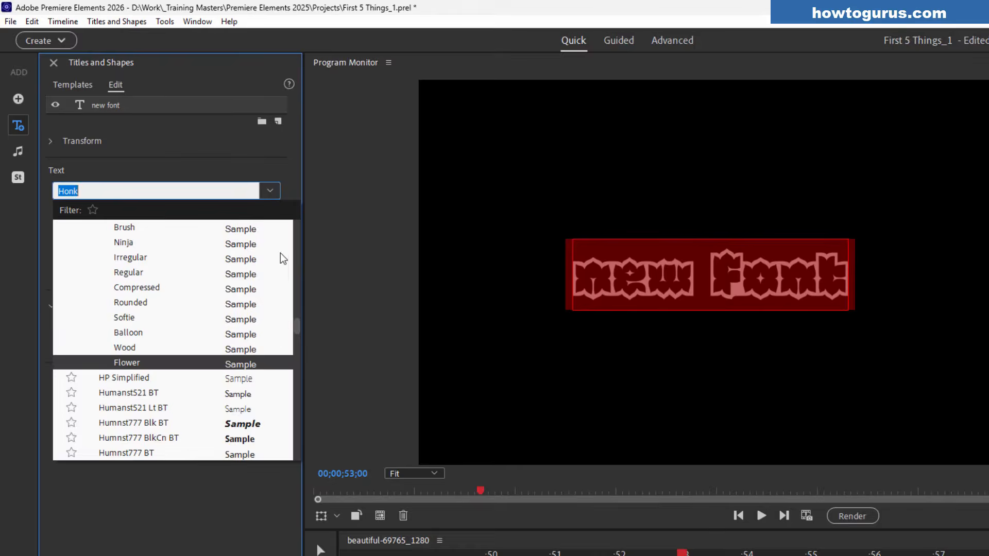
scroll(295, 328, "down", 15)
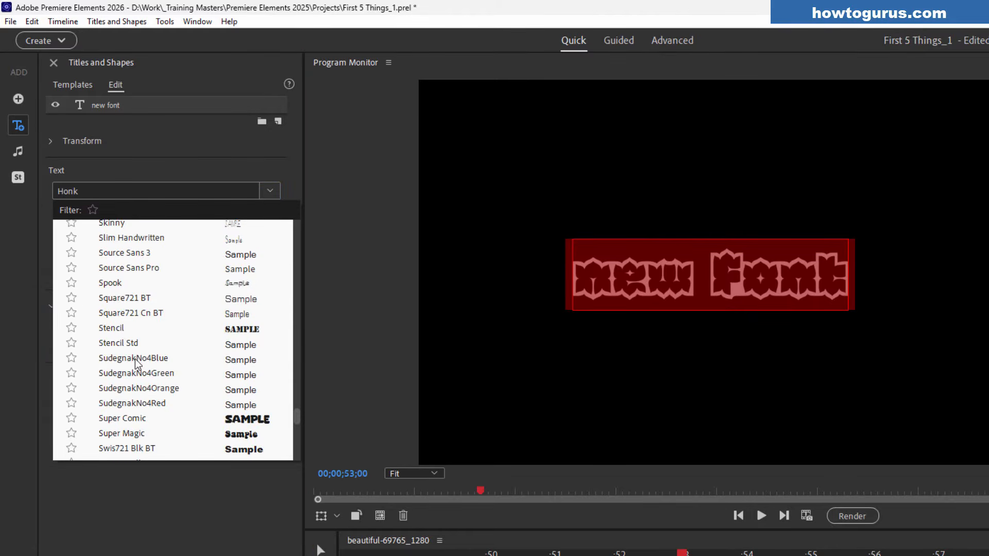
left_click(137, 364)
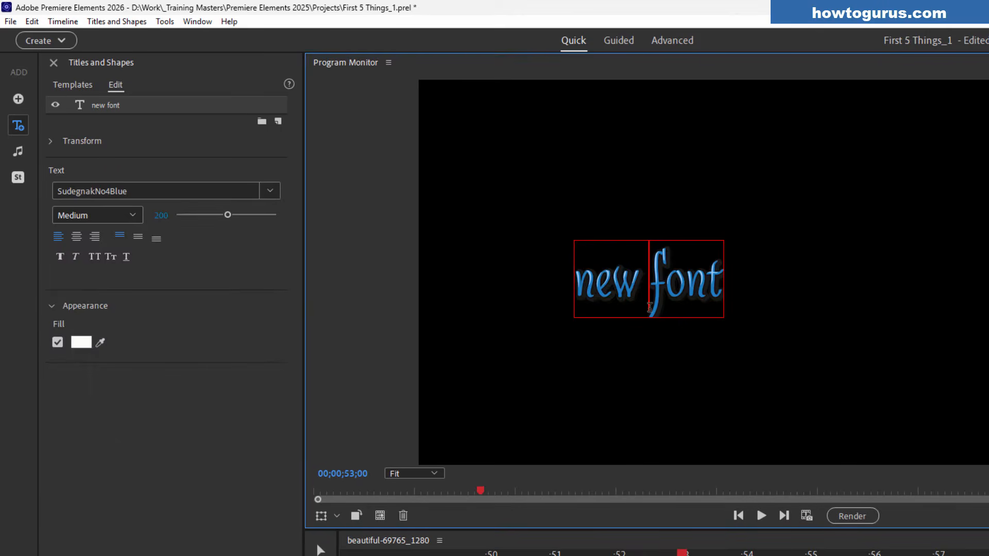
triple_click(654, 281)
left_click(271, 192)
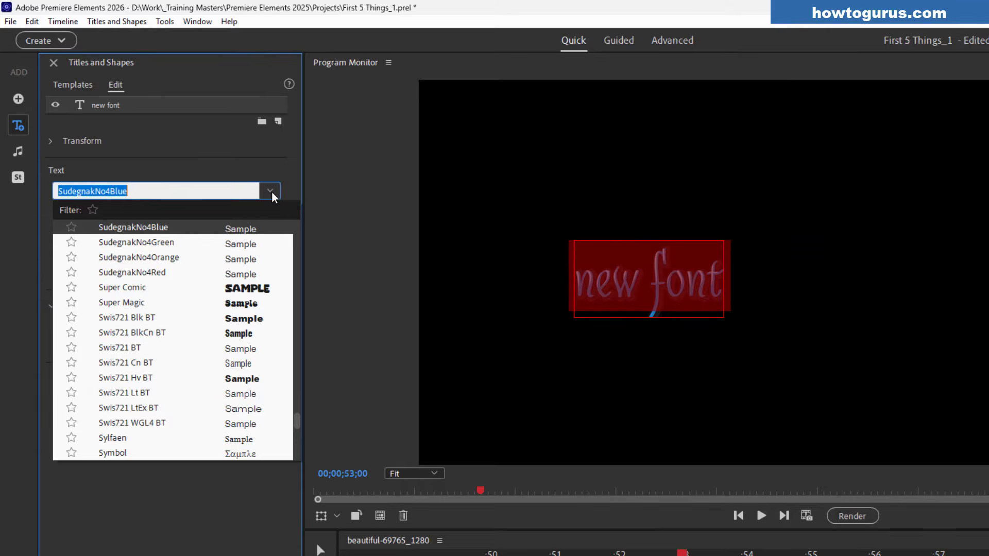
left_click(167, 243)
left_click(595, 280)
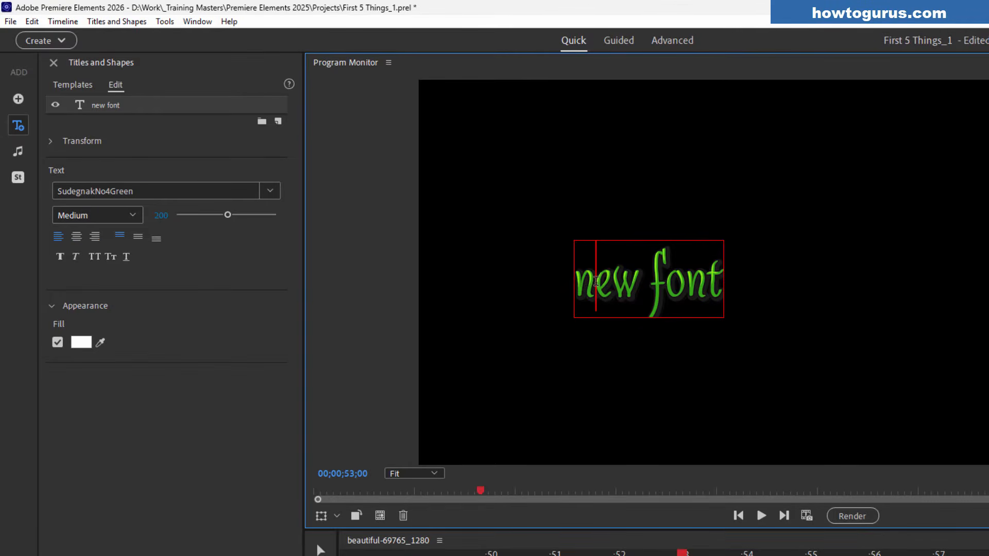
Step: Try the SudegnakNo4Orange and SudegnakNo4Red color fonts on the whole "new font" text
triple_click(596, 280)
left_click(122, 195)
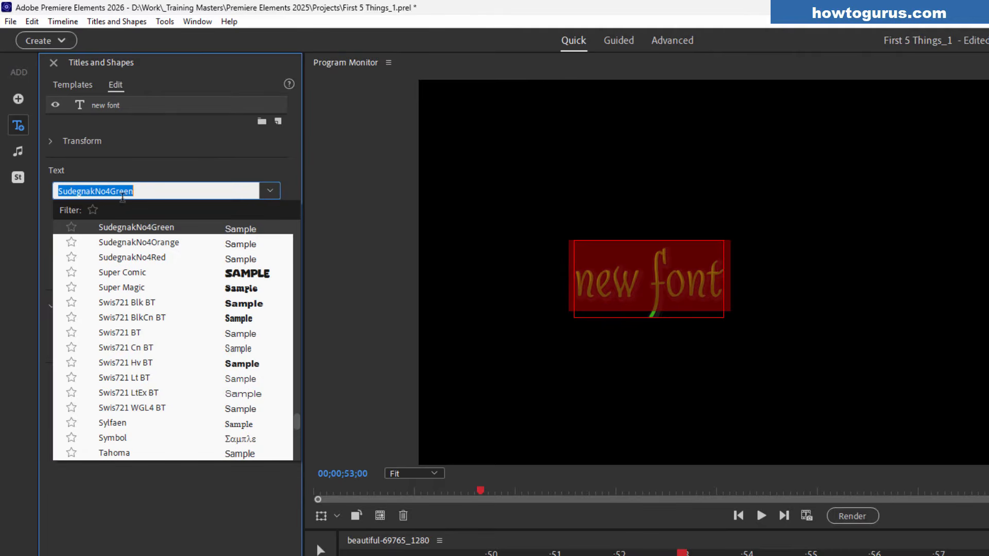
left_click(138, 245)
left_click(615, 268)
triple_click(614, 268)
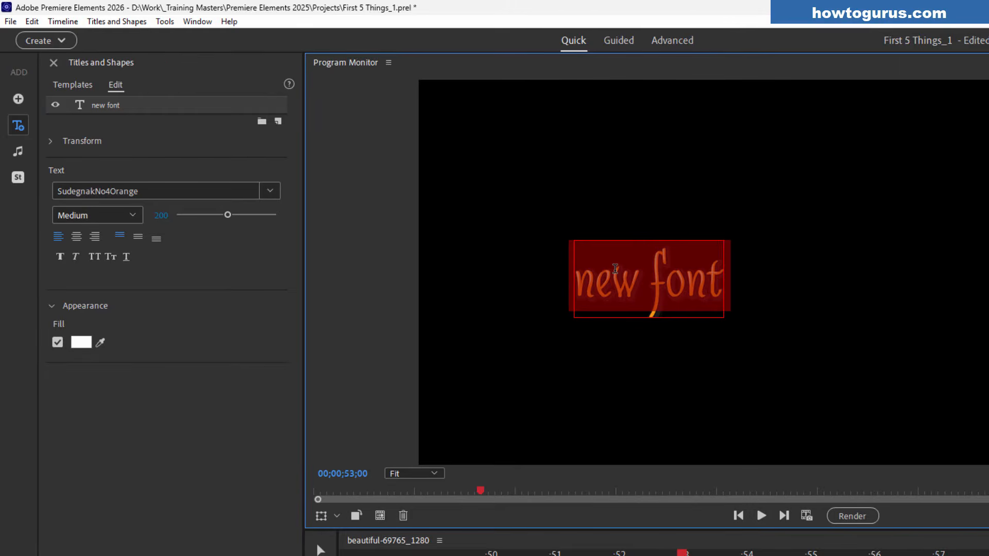
left_click(269, 189)
left_click(169, 242)
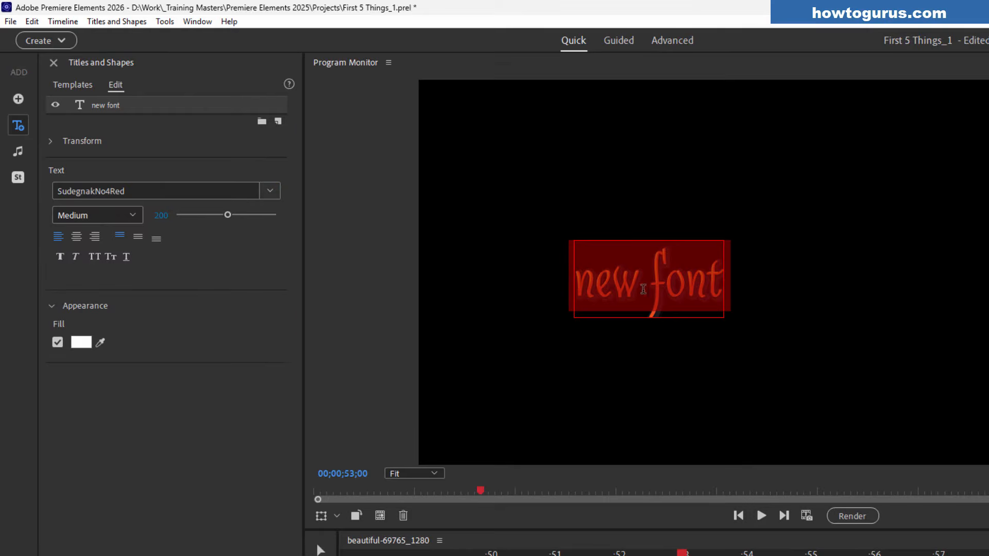
left_click(643, 288)
Step: Set the whole "new font" text to the PrimecolorM font and deselect it
triple_click(655, 292)
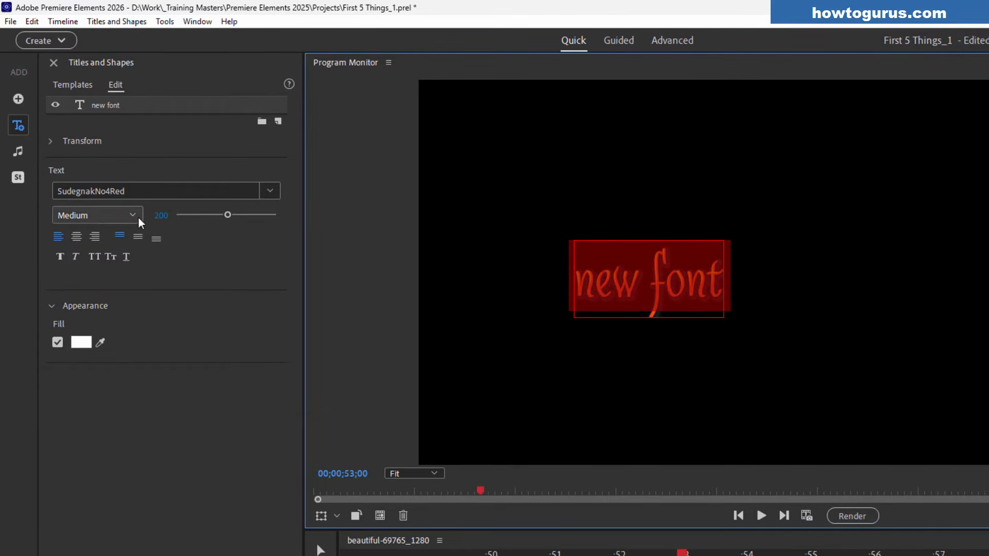
left_click(138, 216)
left_click(134, 215)
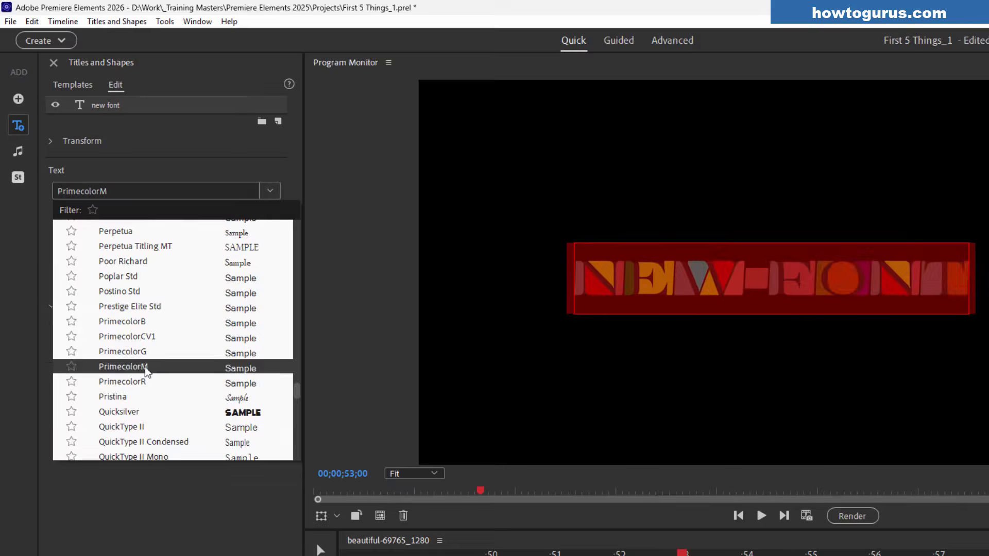
left_click(144, 367)
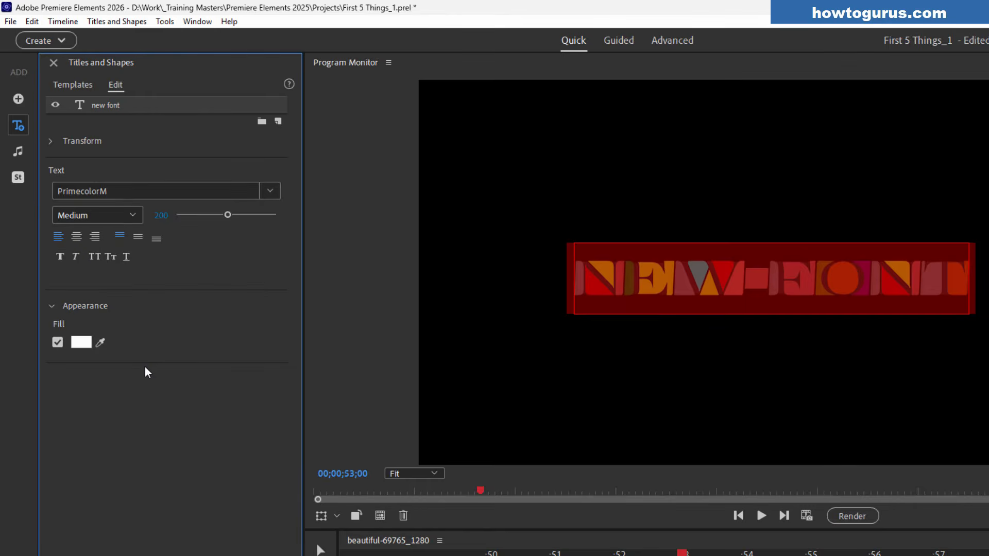
left_click(717, 292)
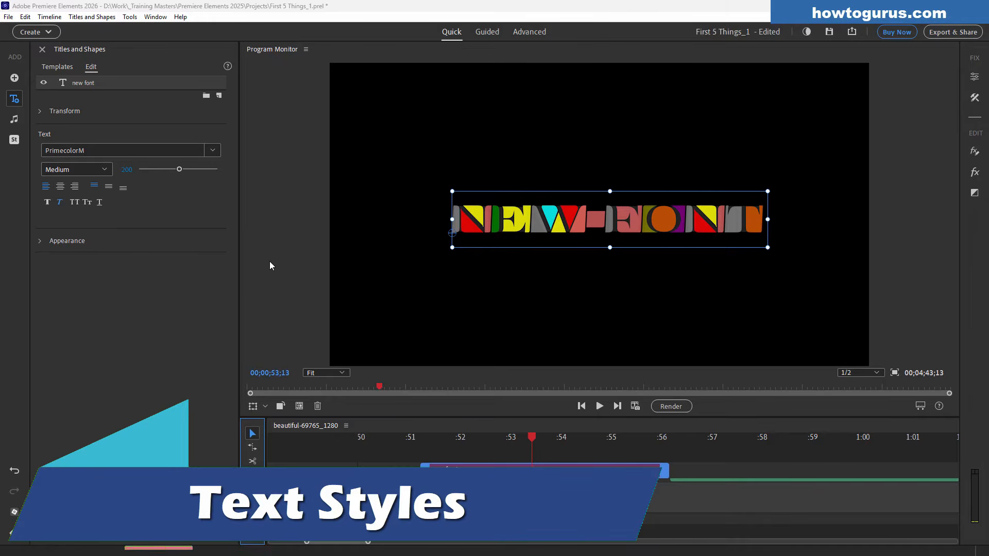
Step: Switch to the Advanced workspace and open the "new font" title's editing options
left_click(529, 31)
left_click(495, 301)
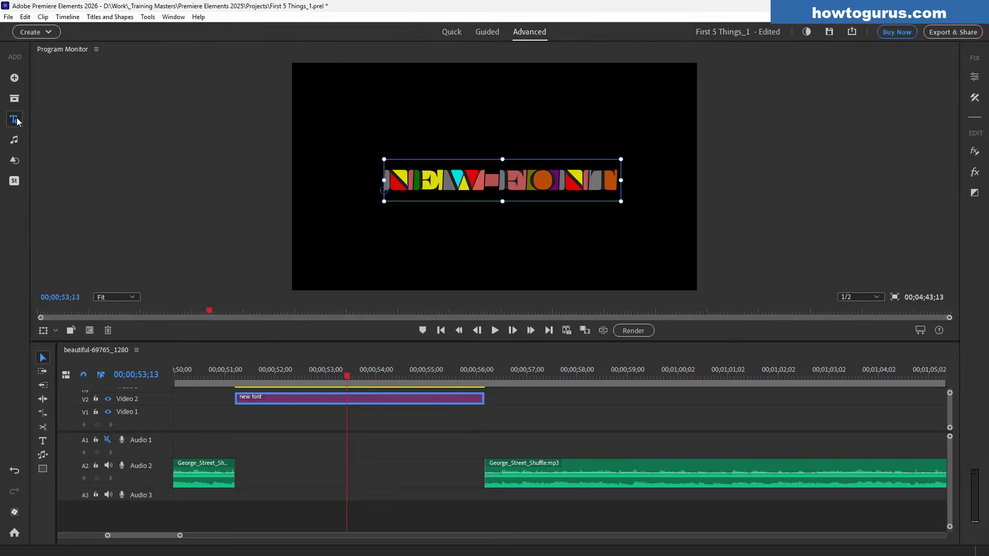
left_click(14, 119)
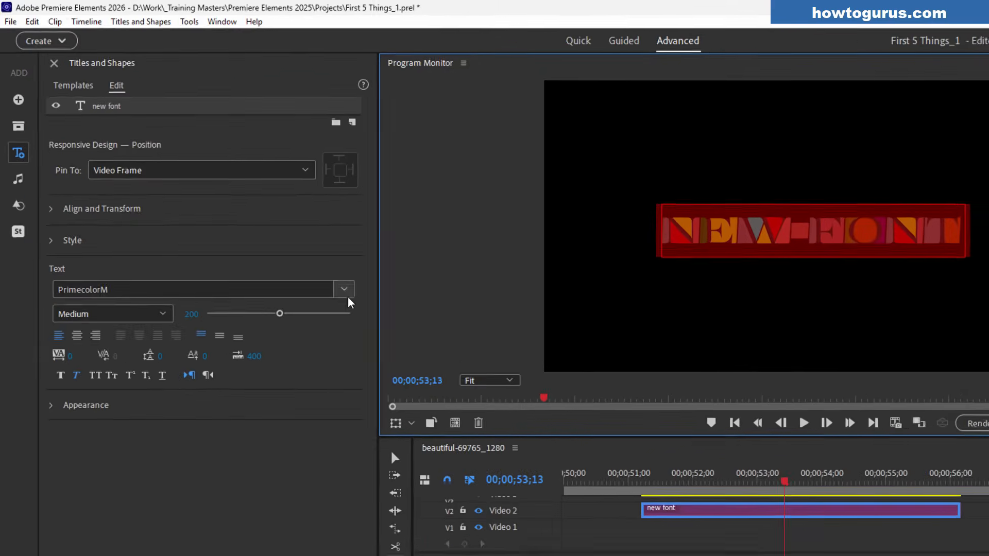
Step: Set the "new font" title's font to Arial with the Black style
left_click(285, 240)
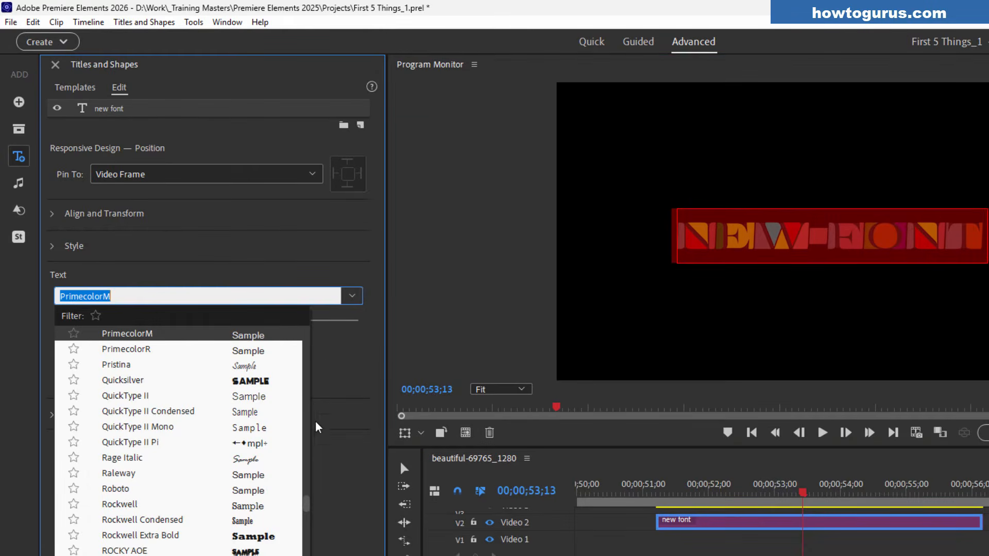
left_click_drag(305, 506, 295, 344)
left_click(131, 442)
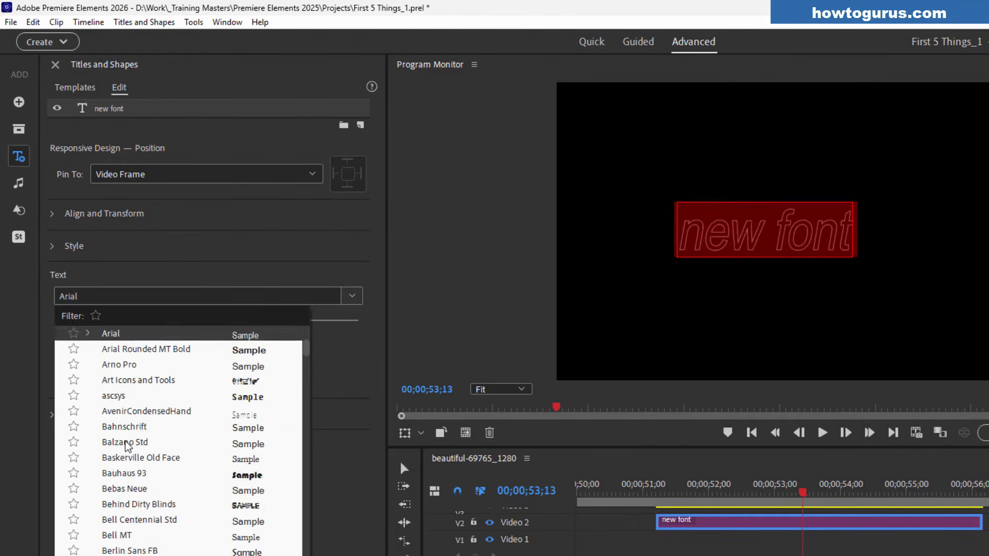
left_click(164, 321)
left_click(109, 514)
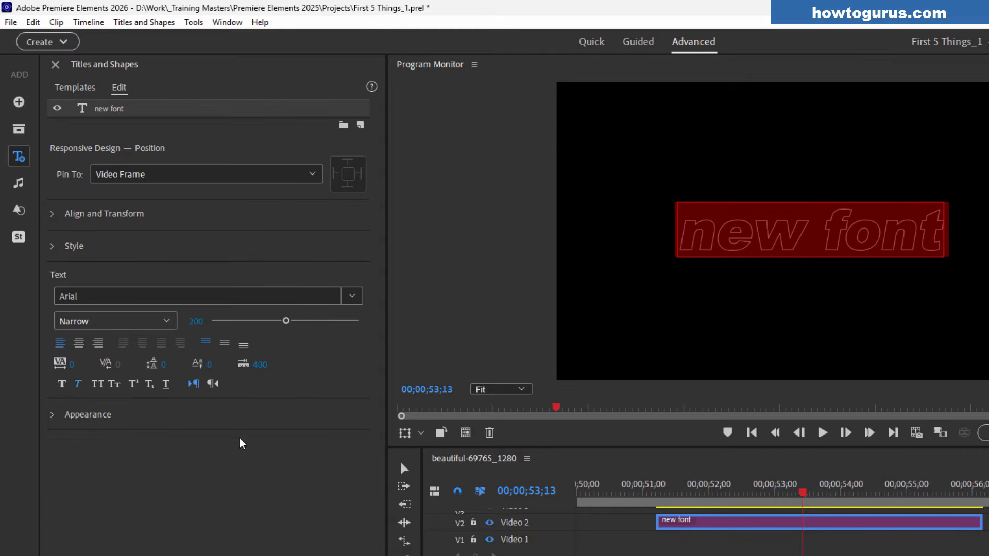
left_click(716, 229)
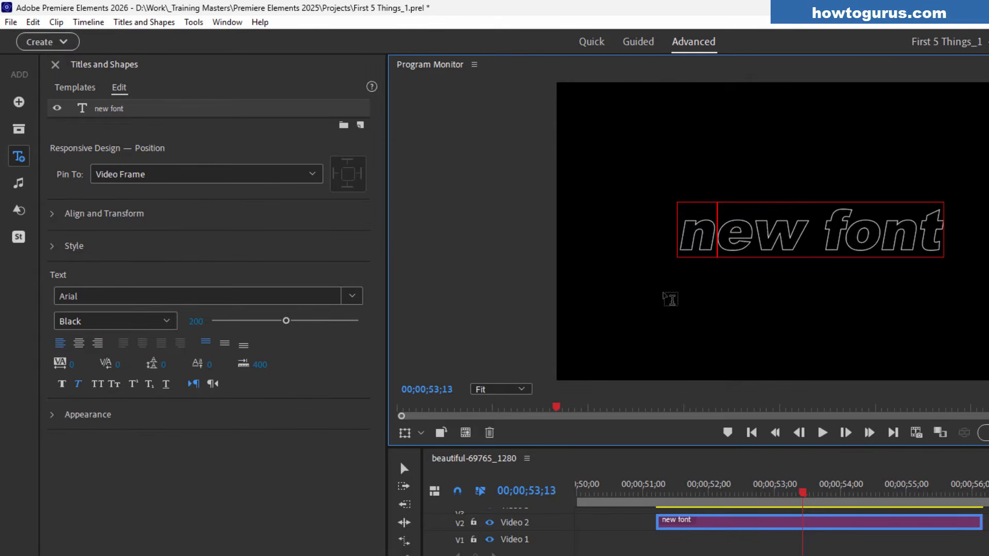
left_click_drag(692, 228, 945, 230)
left_click(830, 236)
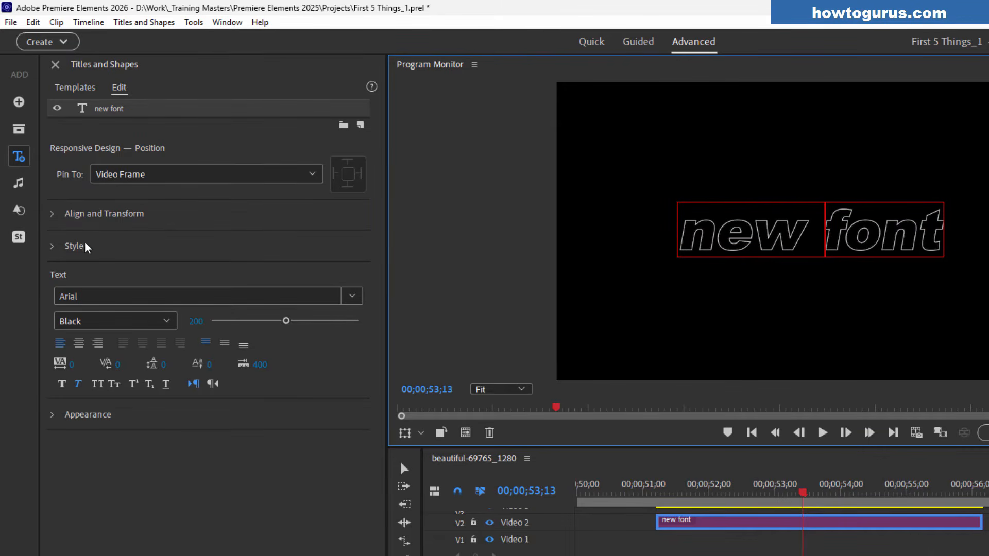
Step: Show the title's favorite text styles, try the green shadow, Handwriting and Neon Mauve styles, and apply White Green to the whole text
left_click(53, 246)
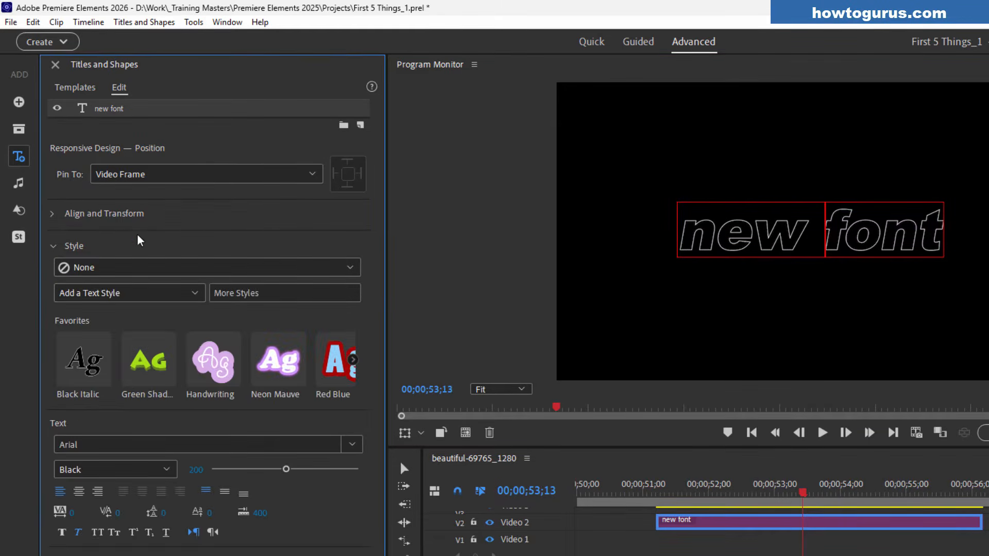
left_click(157, 370)
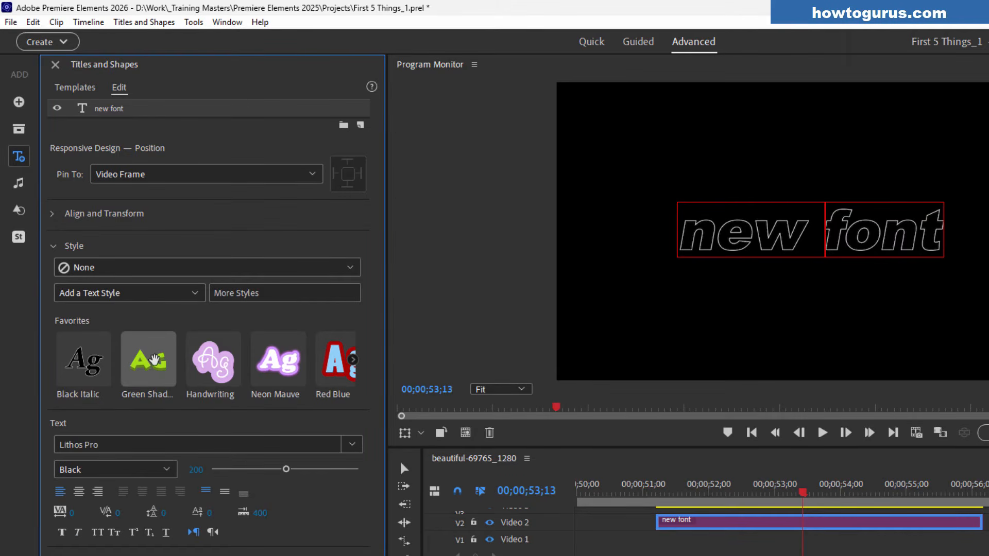
left_click(157, 370)
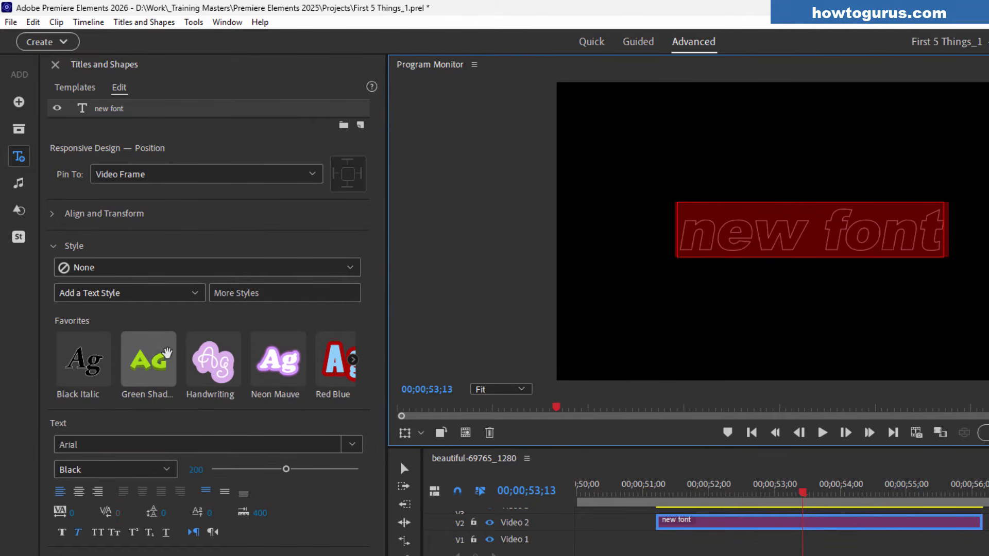
left_click(213, 360)
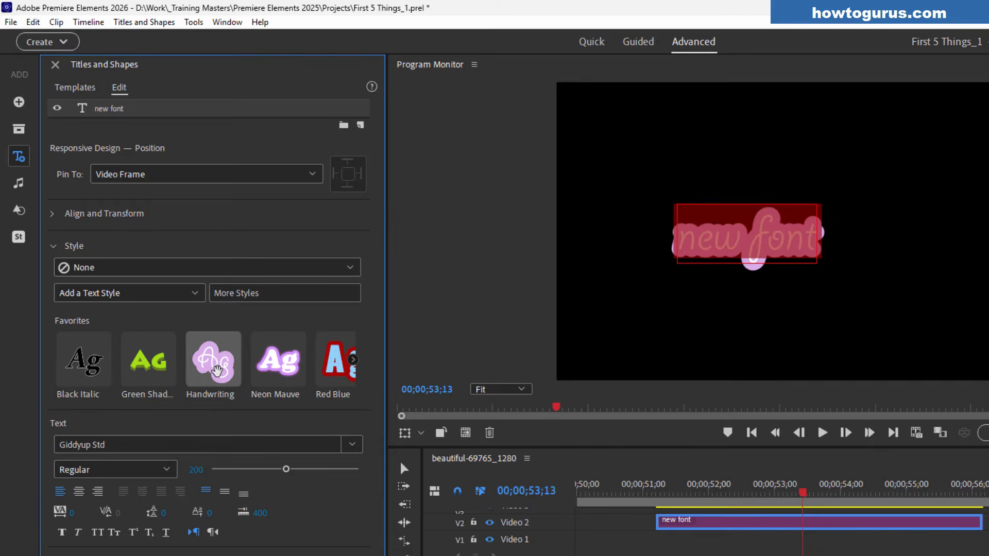
left_click(282, 366)
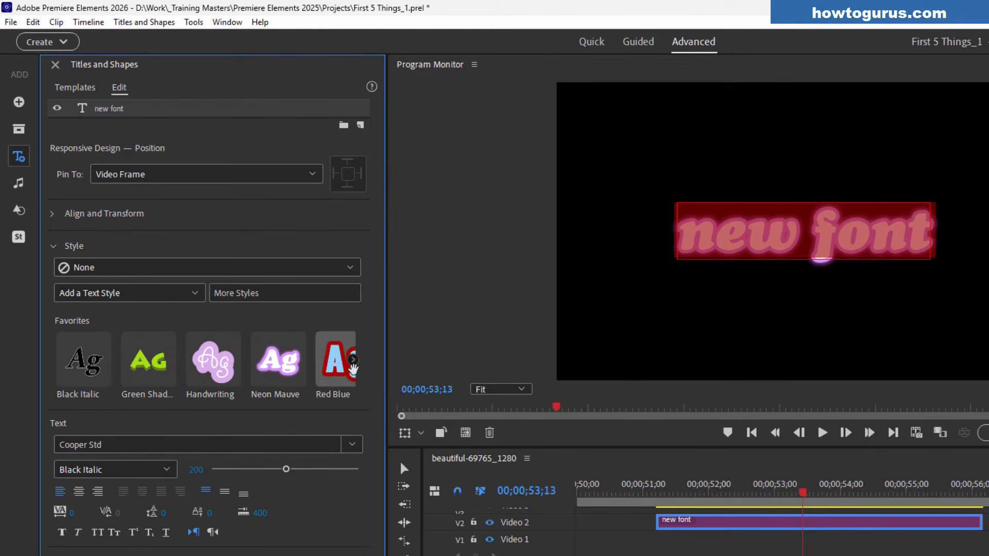
left_click(352, 360)
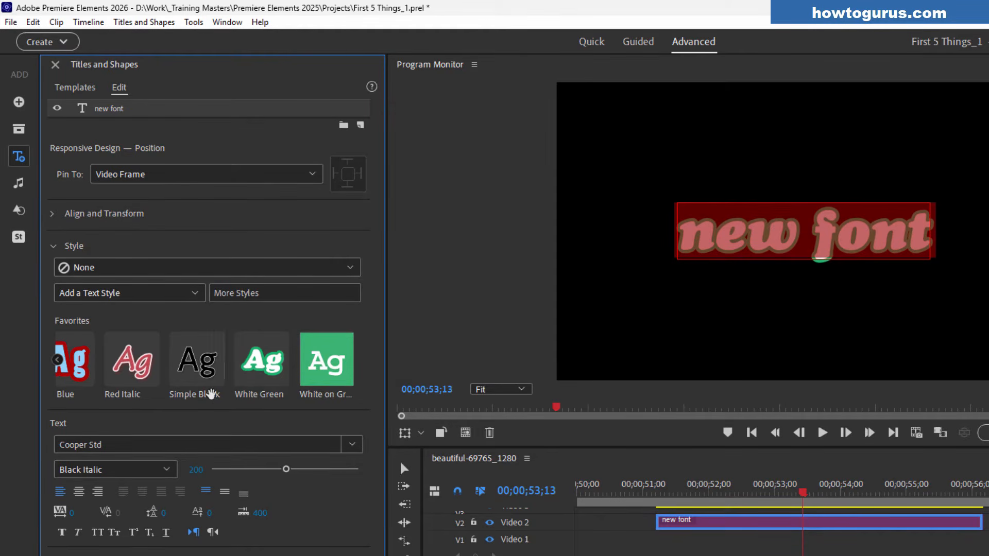
left_click(807, 232)
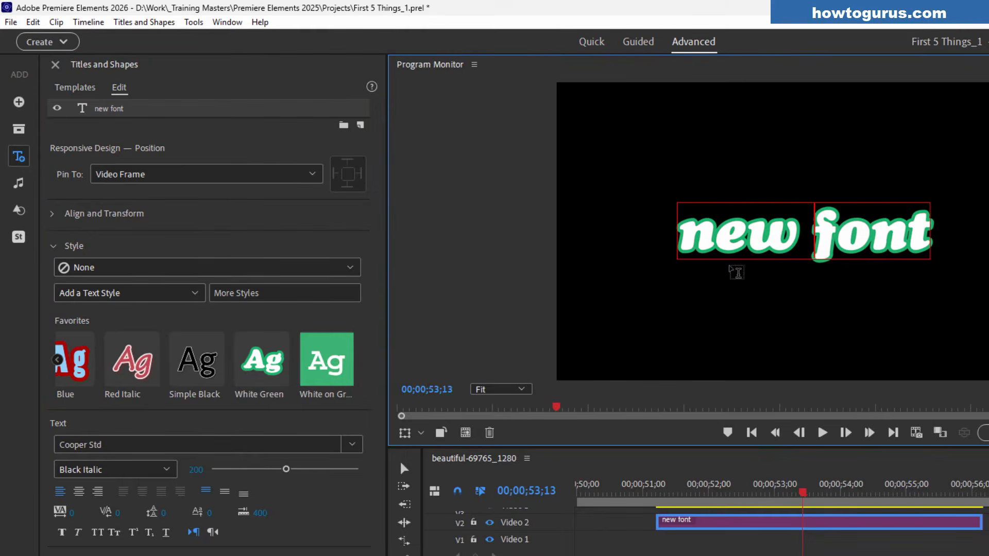
Step: Show all style templates, try the yellow style with blue outline on the whole title, and apply the navy italic style with orange outline
key("ctrl+a")
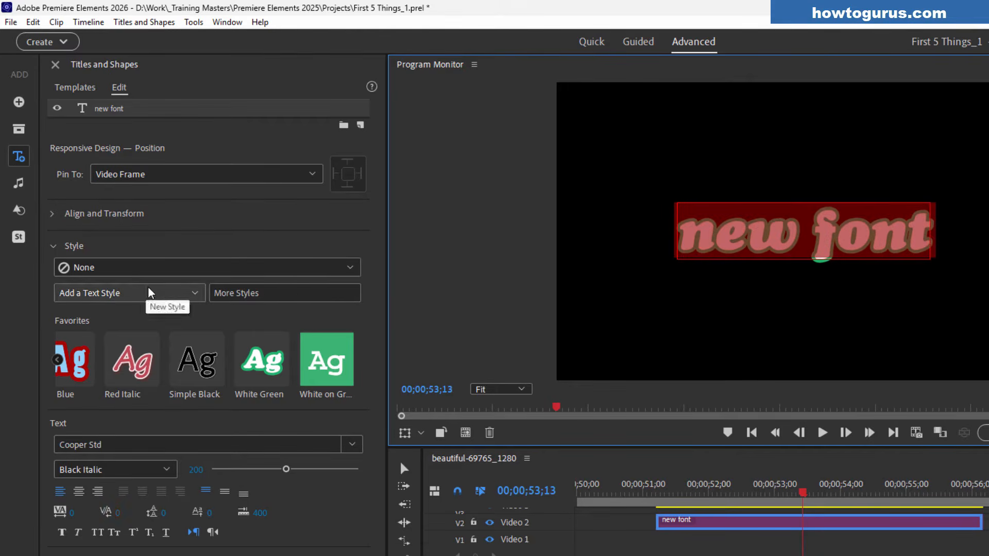
left_click(349, 269)
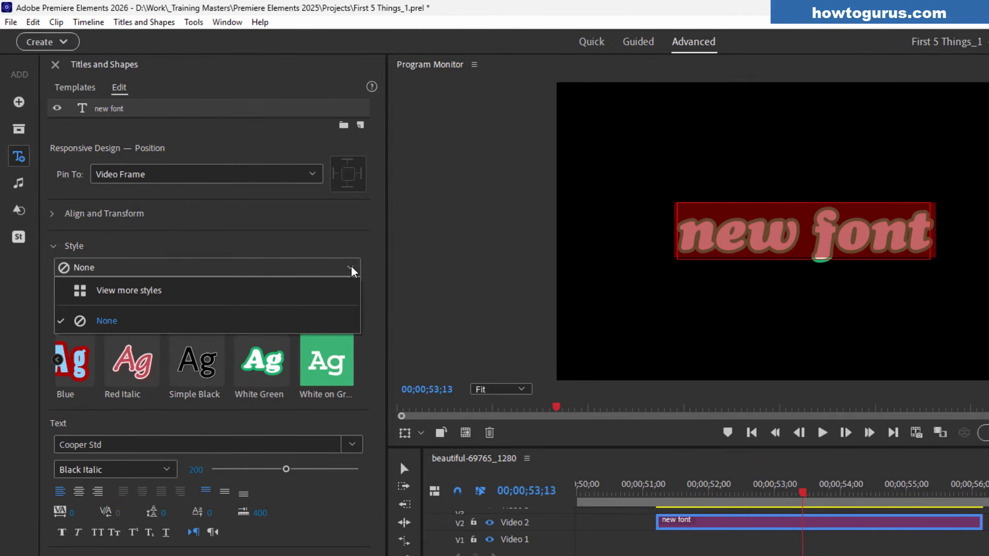
left_click(126, 294)
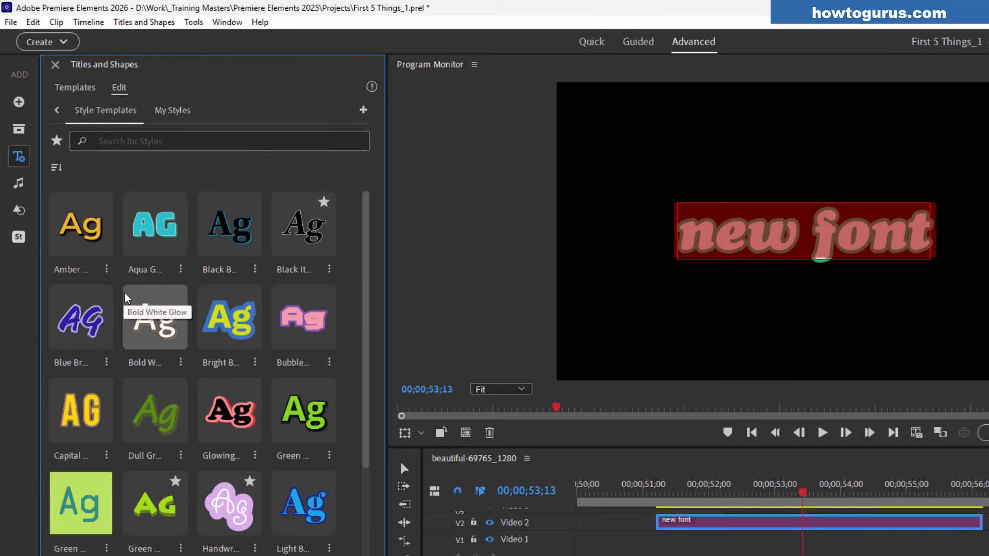
left_click_drag(365, 282, 370, 241)
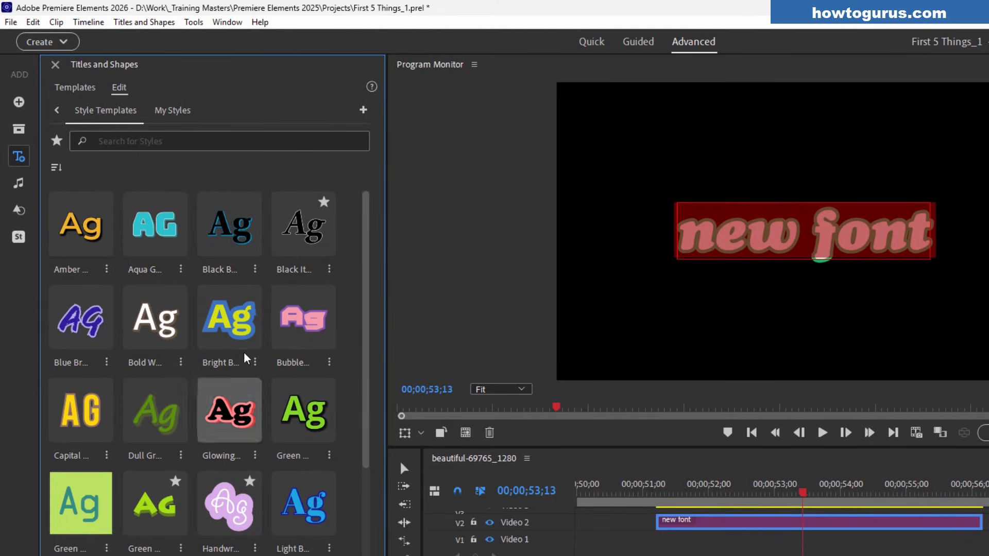
left_click(230, 314)
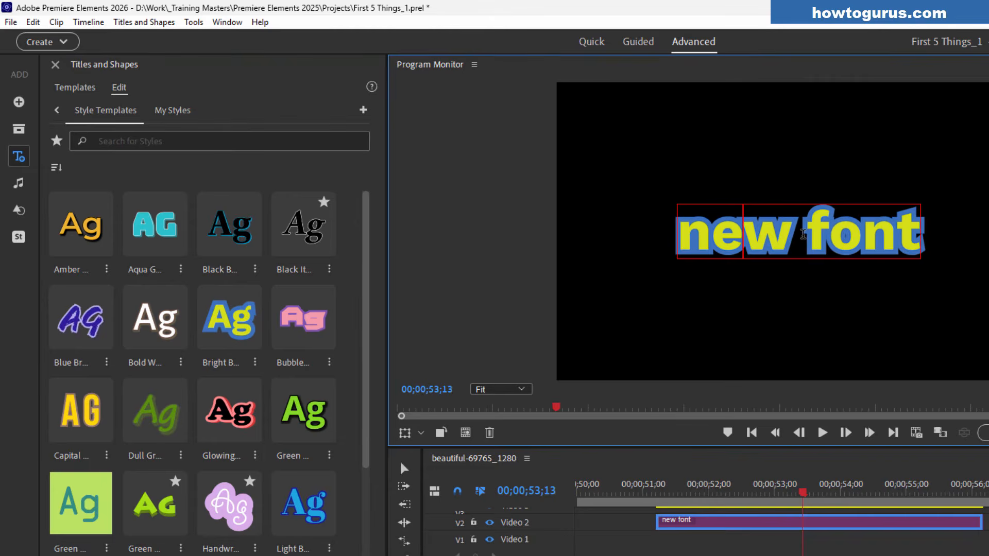
triple_click(803, 234)
double_click(764, 230)
left_click(304, 504)
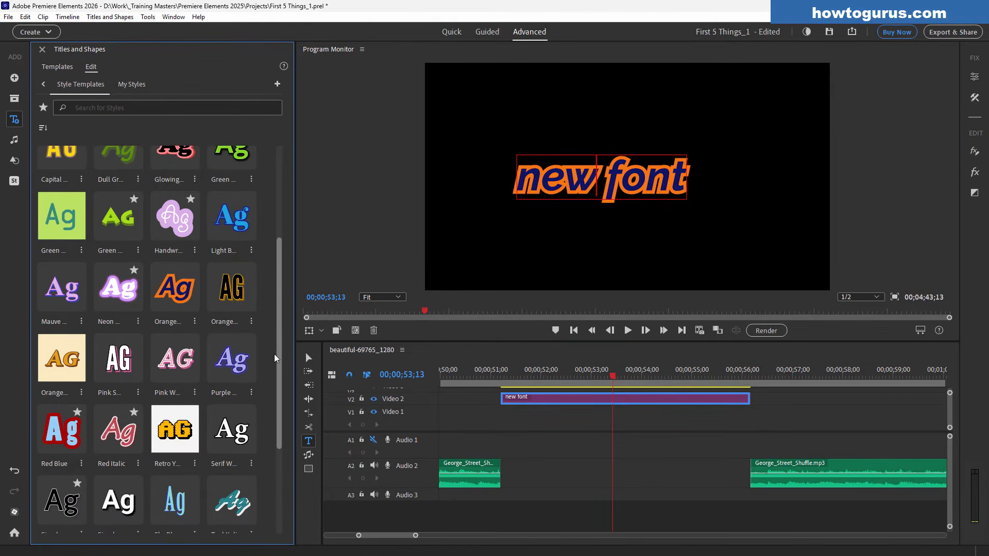
Step: Browse the style templates, look at the options of the light blue style, and check the custom styles collection
left_click_drag(276, 355, 264, 324)
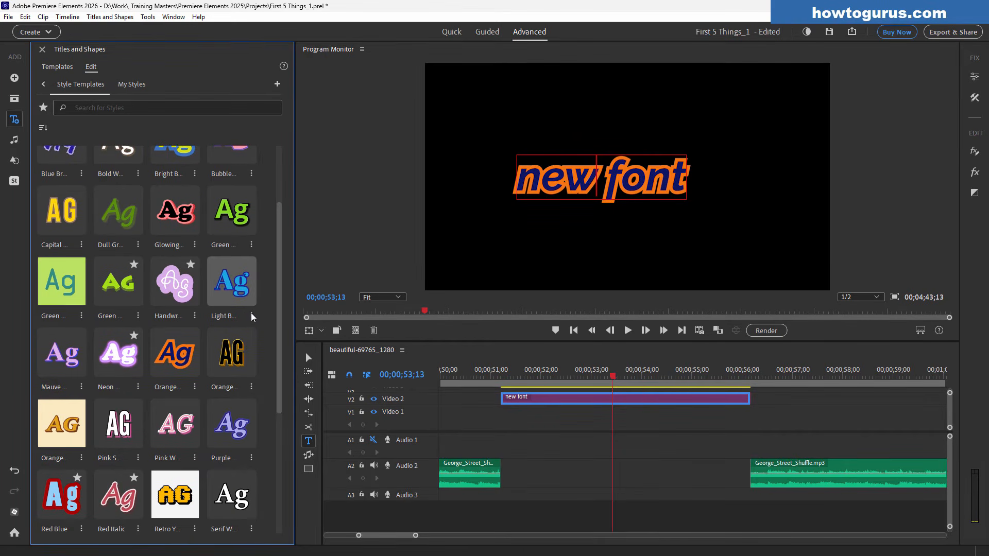
left_click(252, 315)
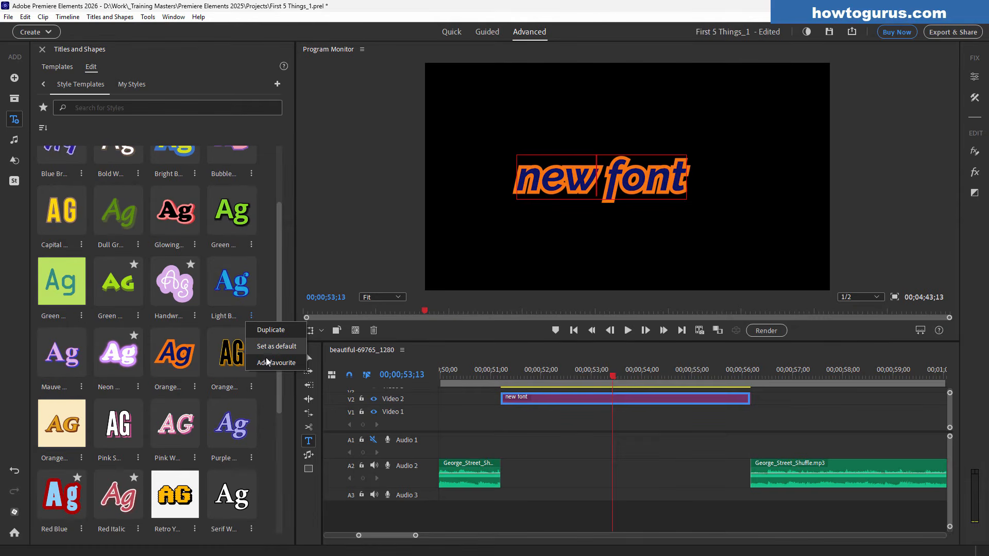
left_click(273, 283)
scroll(269, 247, "up", 3)
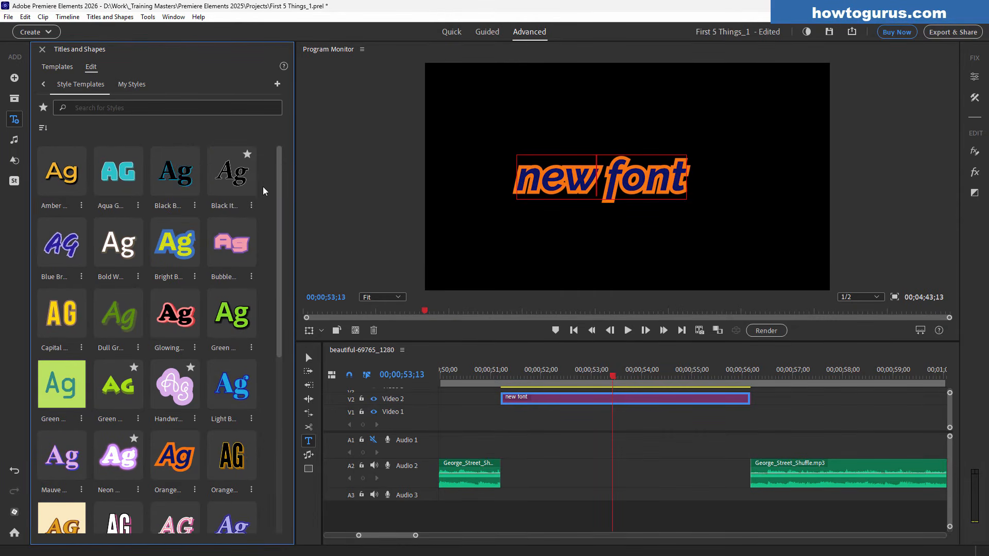
left_click(132, 88)
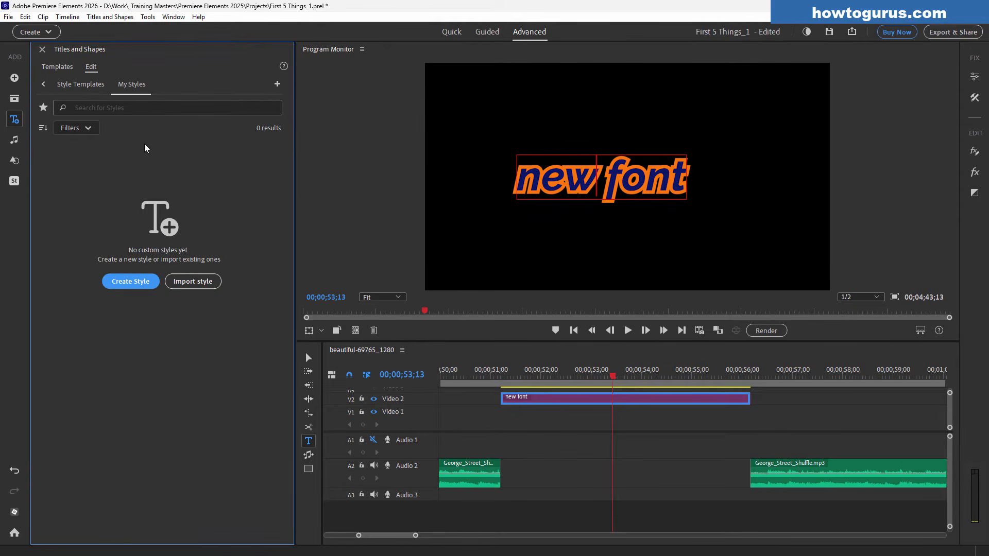
left_click(90, 88)
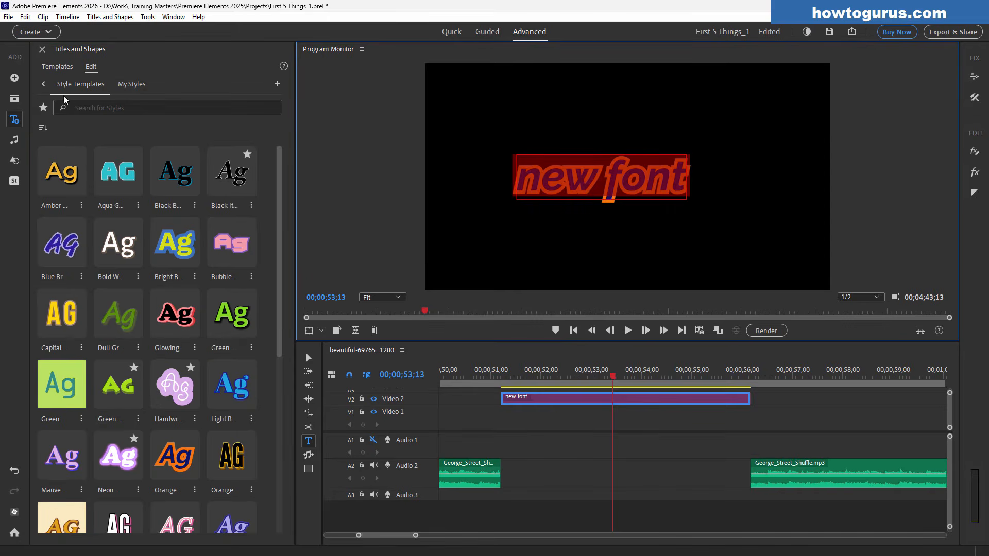
Step: Return to the title's editing options and set the whole text to the Quicksilver font with italic formatting
left_click(43, 84)
left_click(148, 227)
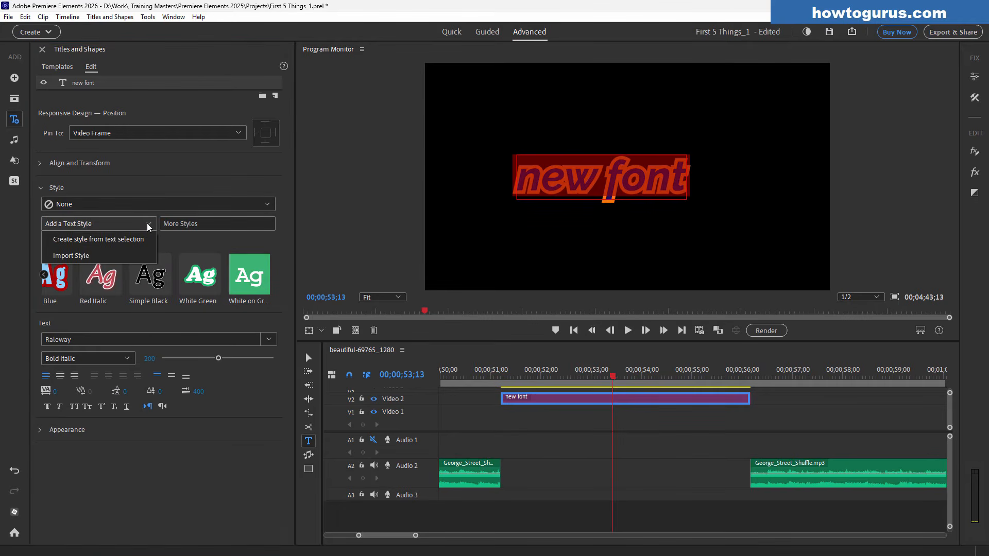
left_click(132, 339)
left_click(100, 338)
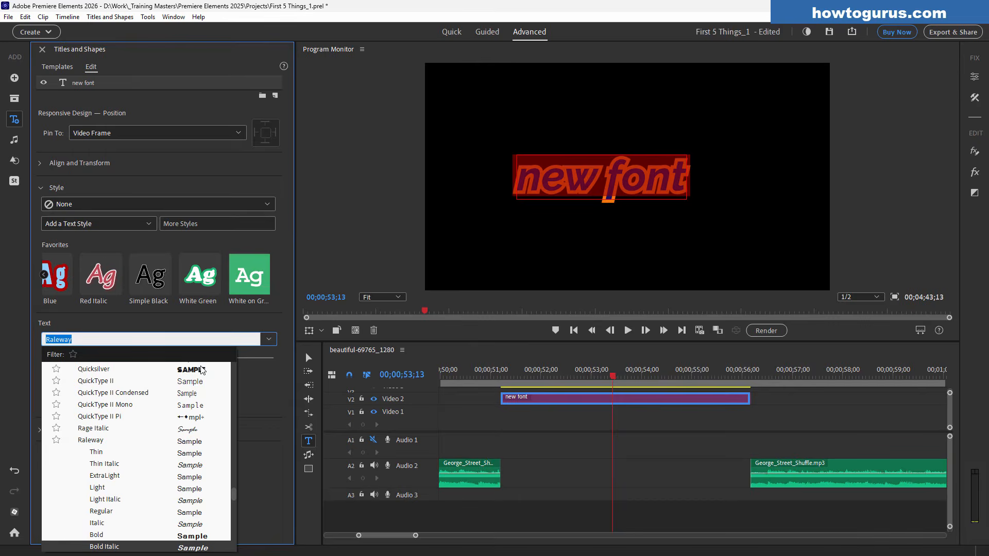
left_click(202, 368)
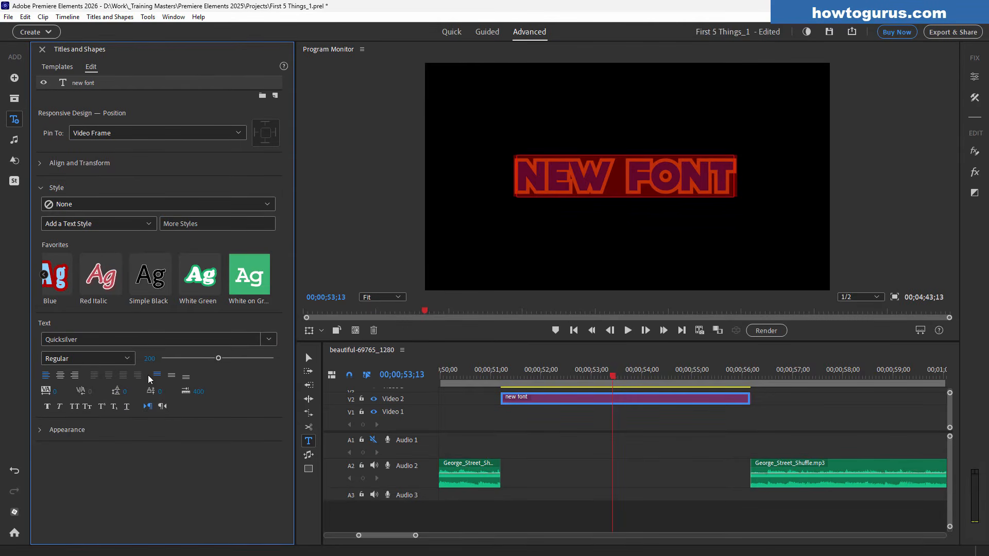
left_click(59, 407)
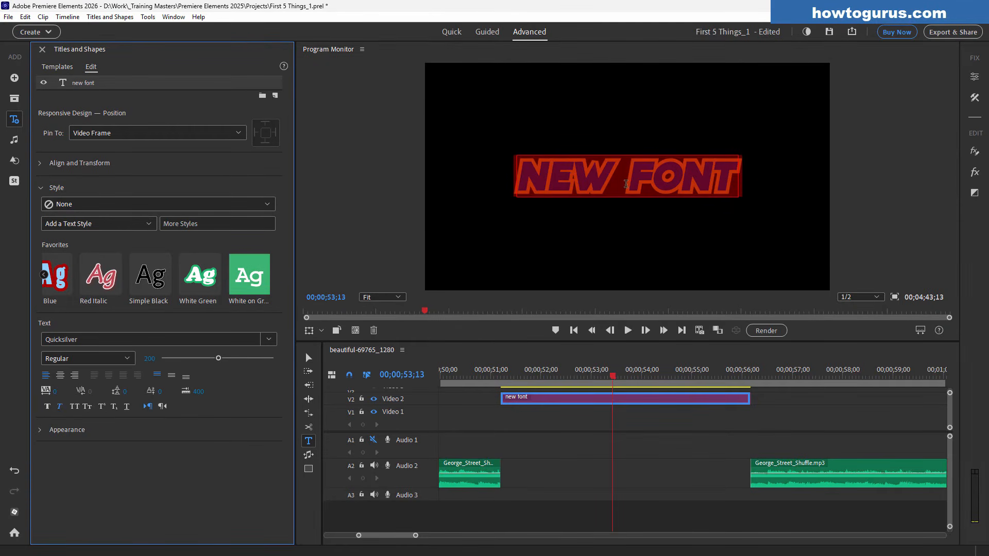
Step: Turn on the green shadow for the whole title text in its appearance settings and deselect the text
left_click(585, 187)
left_click_drag(536, 179, 714, 173)
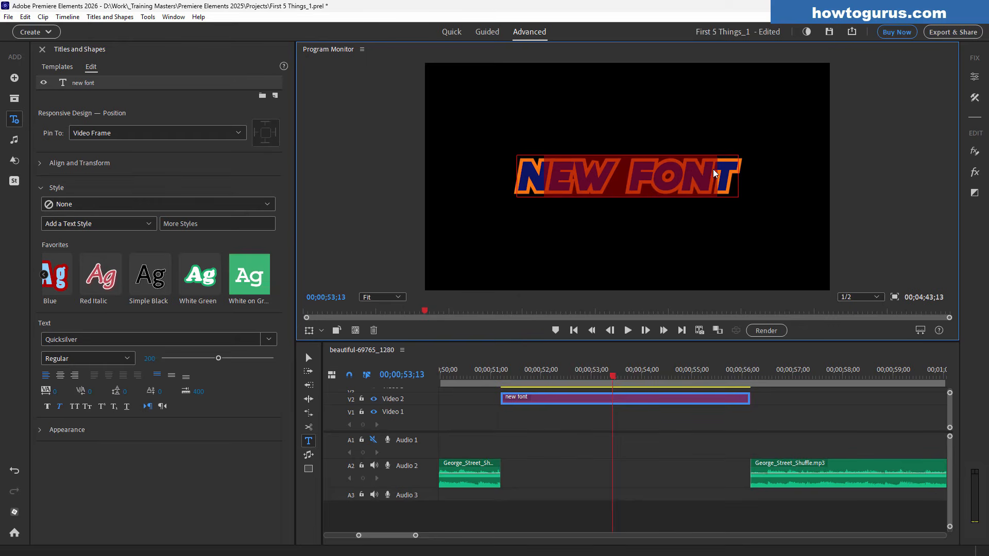
left_click(41, 432)
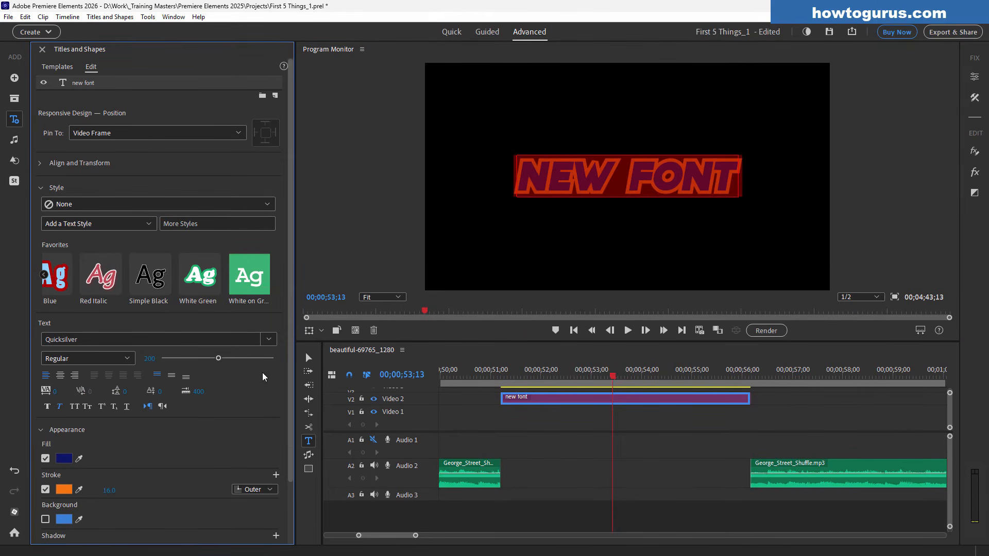
scroll(288, 358, "down", 3)
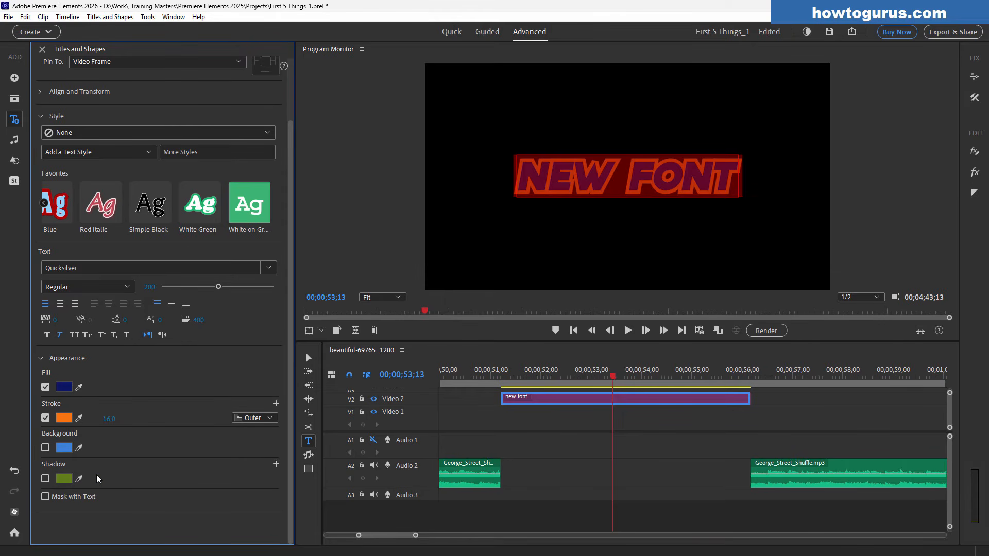
left_click(45, 479)
left_click(610, 237)
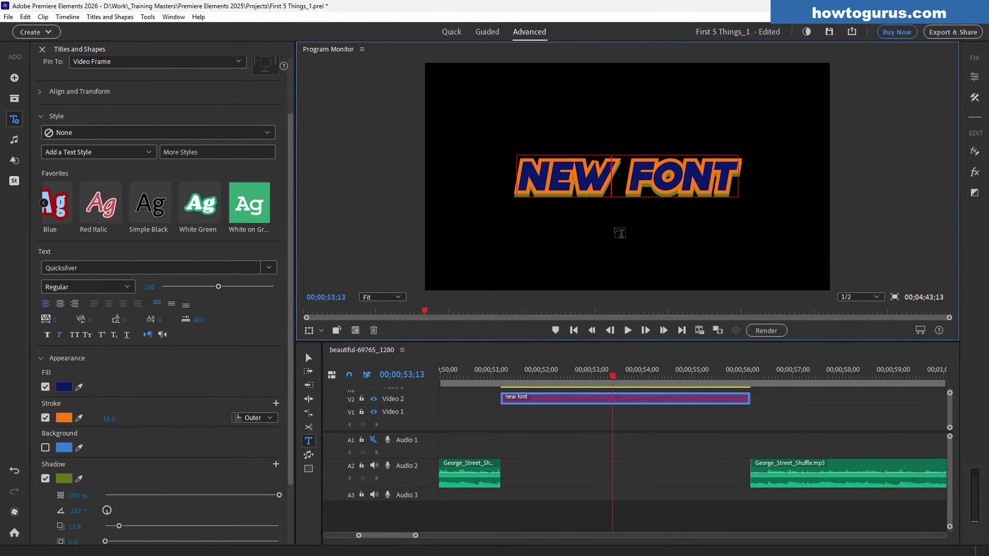
Step: Increase the shadow distance of the whole title text to 24 and deselect the text
triple_click(613, 187)
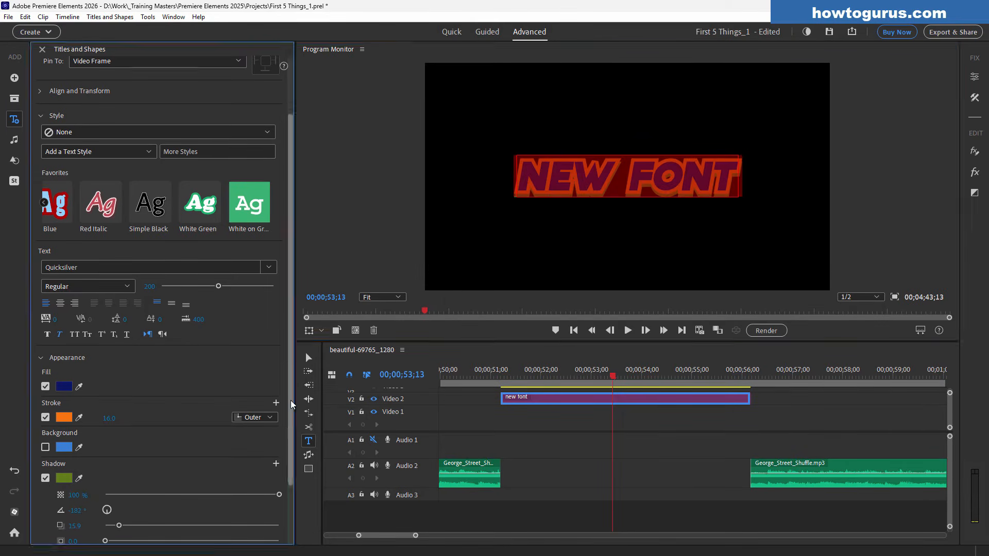
scroll(278, 464, "down", 3)
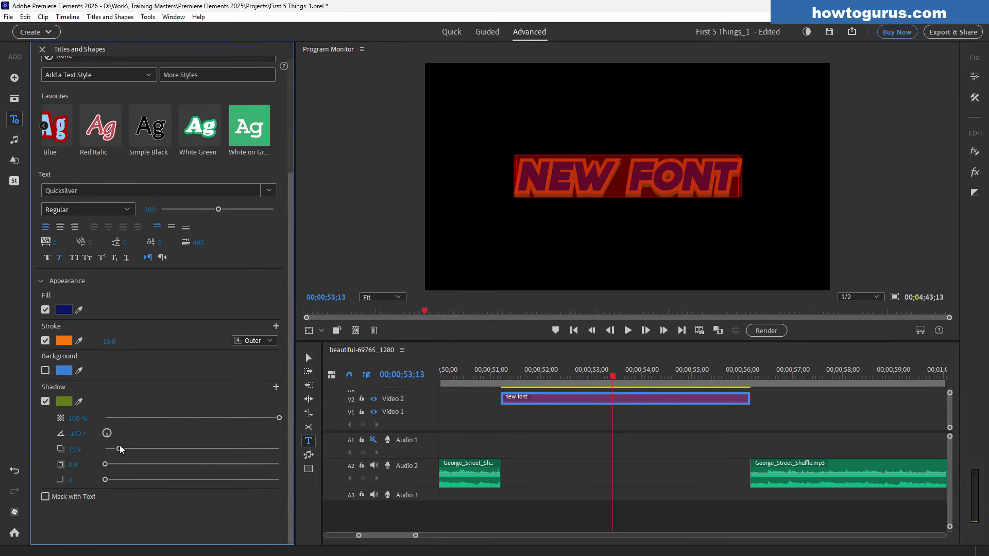
left_click_drag(121, 449, 128, 450)
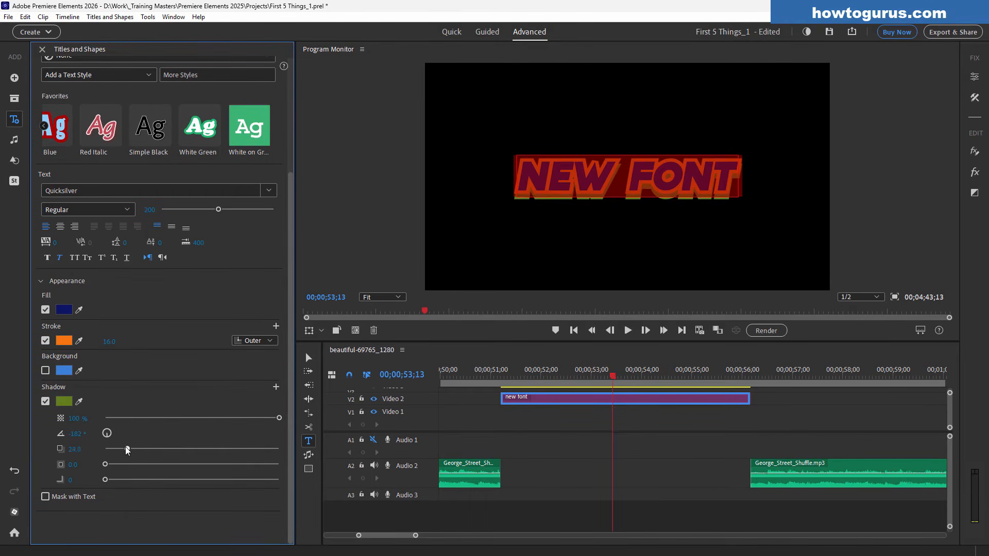
left_click(610, 237)
Step: Create a new text style named "Green Shadow" from the whole title text and save it for all projects
left_click(569, 180)
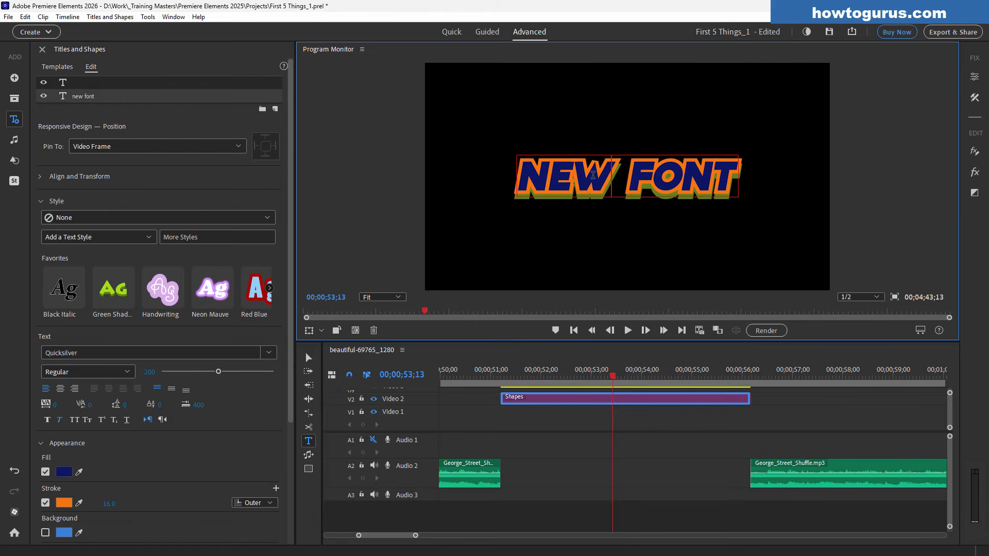
triple_click(593, 175)
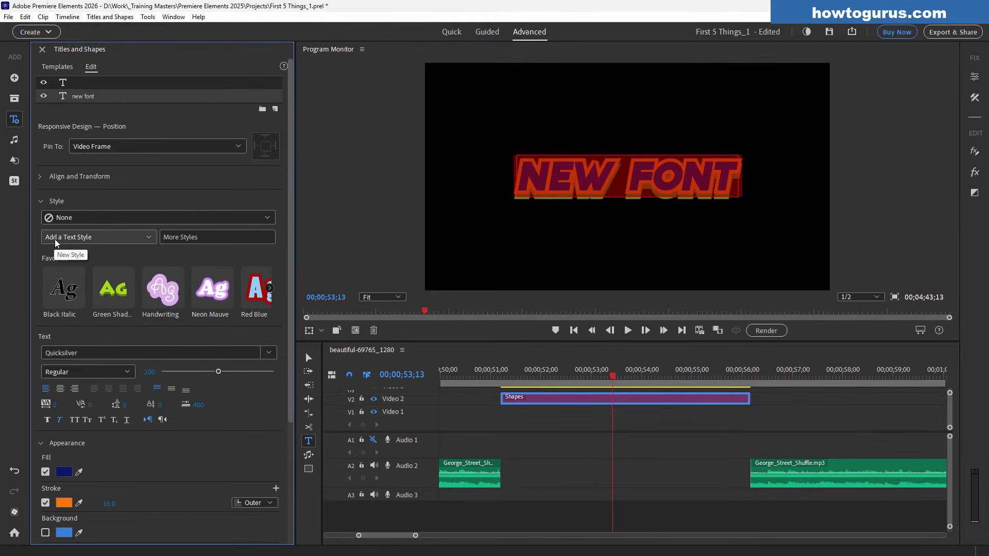
left_click(149, 237)
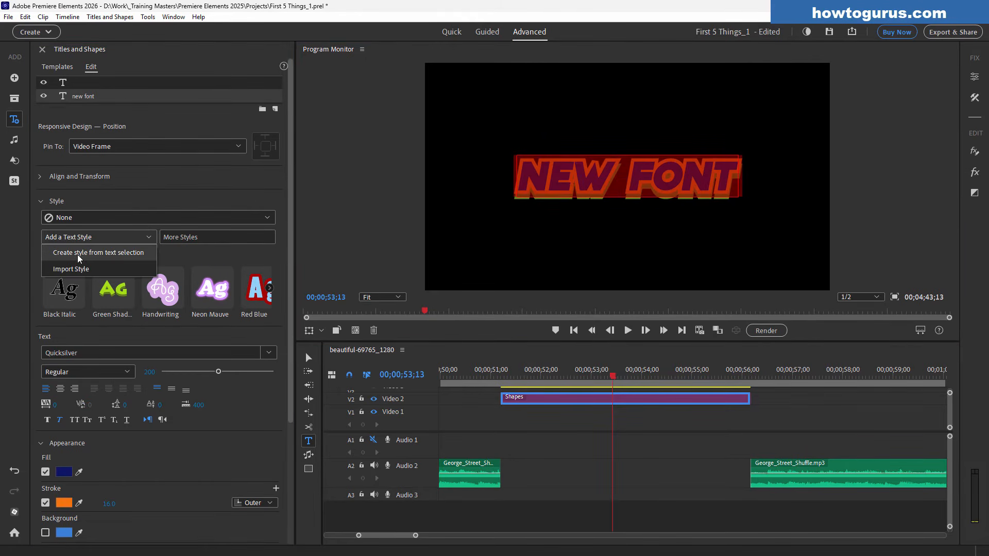
left_click(113, 253)
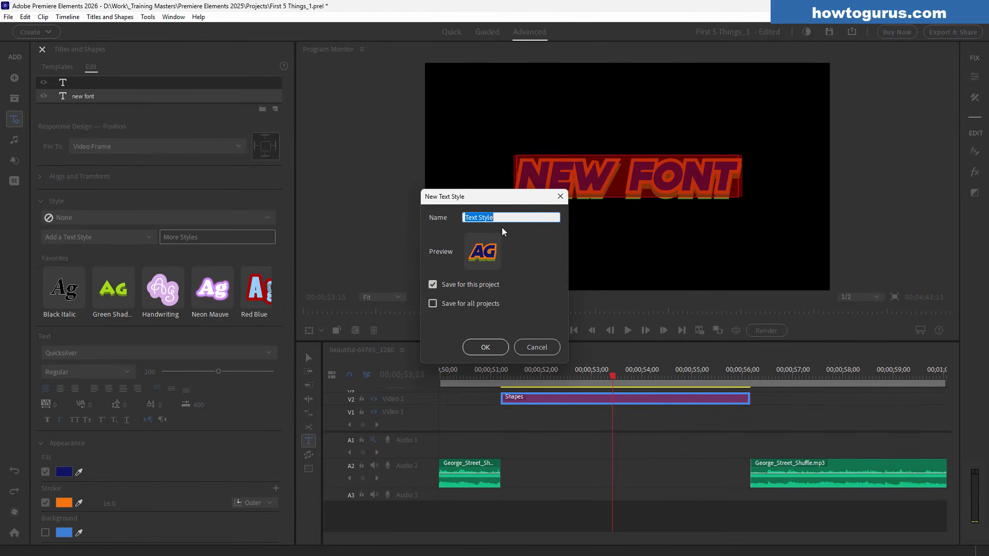
type("Green Shadow")
left_click(439, 304)
left_click(485, 347)
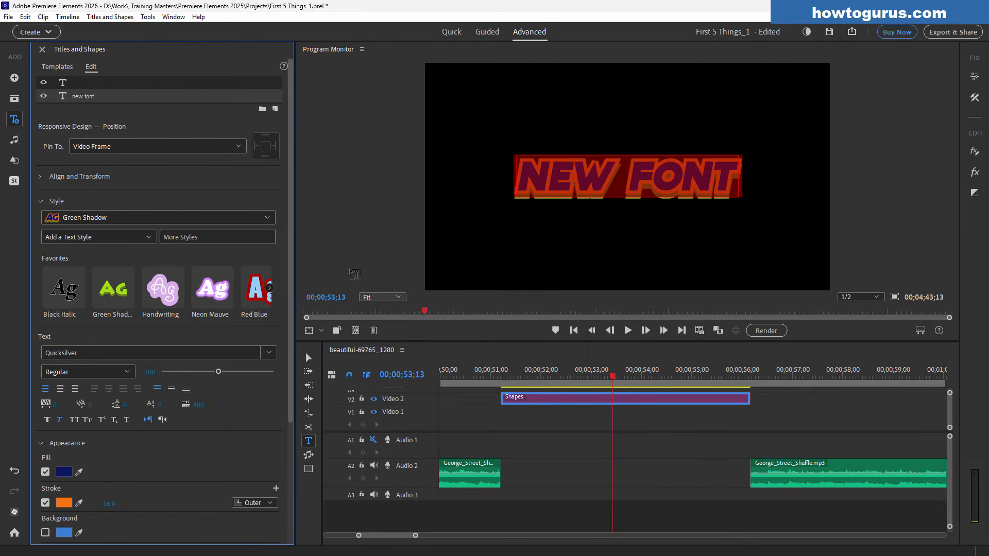
Step: Look up the custom Green Shadow style among the title's styles and in My Styles, and browse the style templates again
left_click(264, 220)
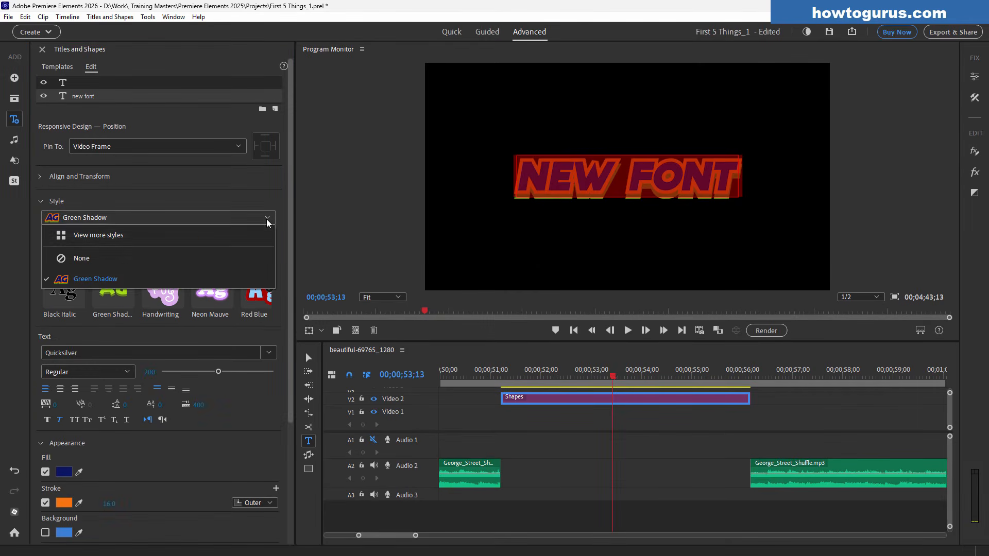
left_click(75, 282)
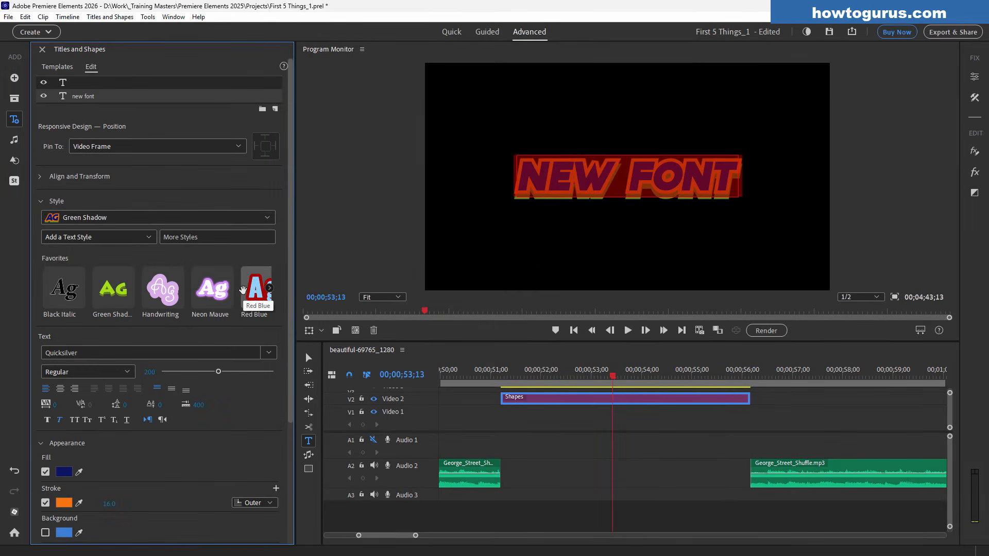
left_click(252, 238)
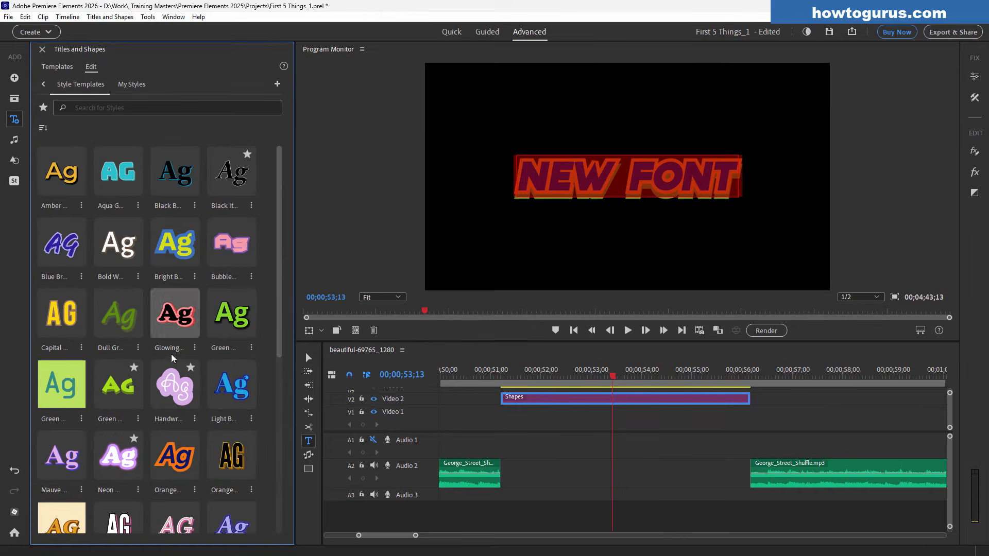
left_click(134, 88)
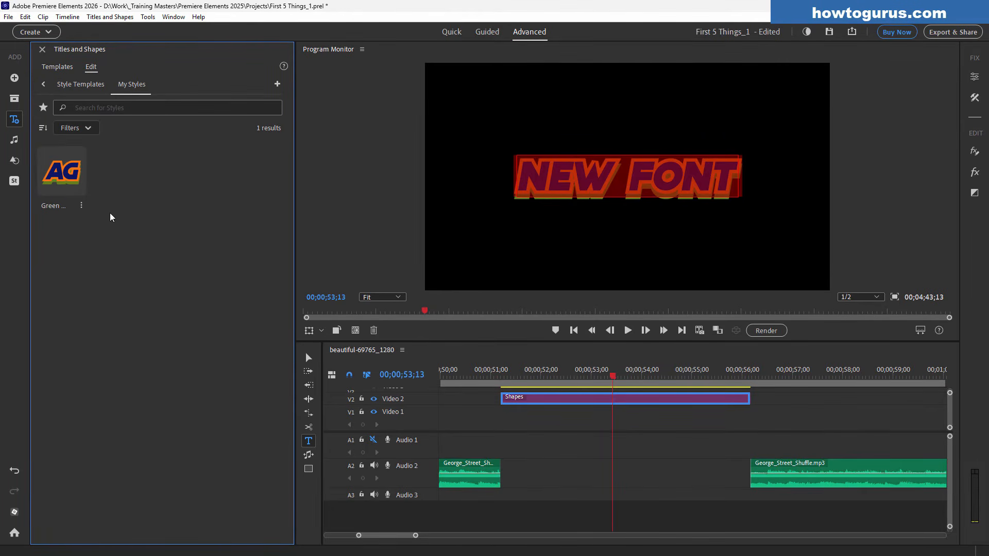
left_click(80, 84)
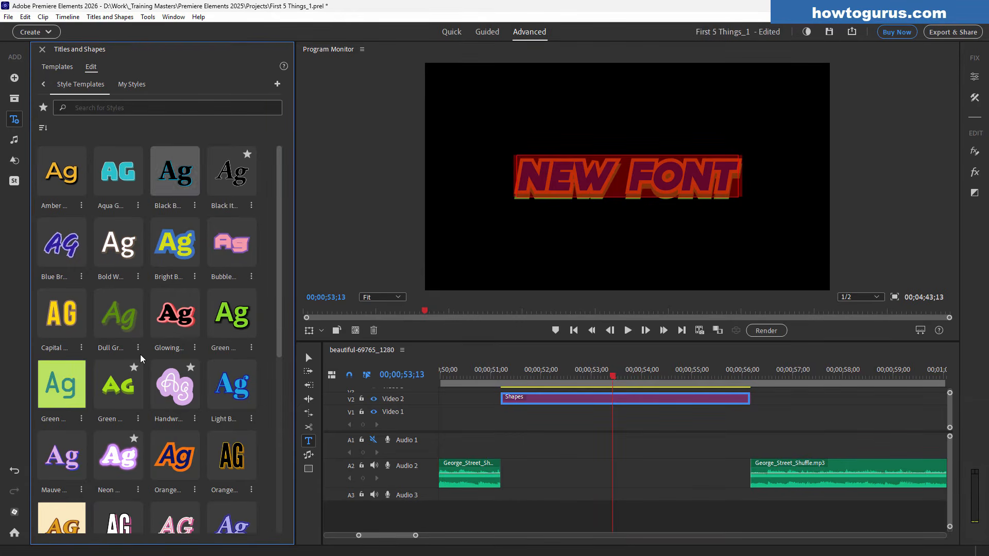
left_click_drag(278, 328, 277, 427)
scroll(277, 427, "up", 5)
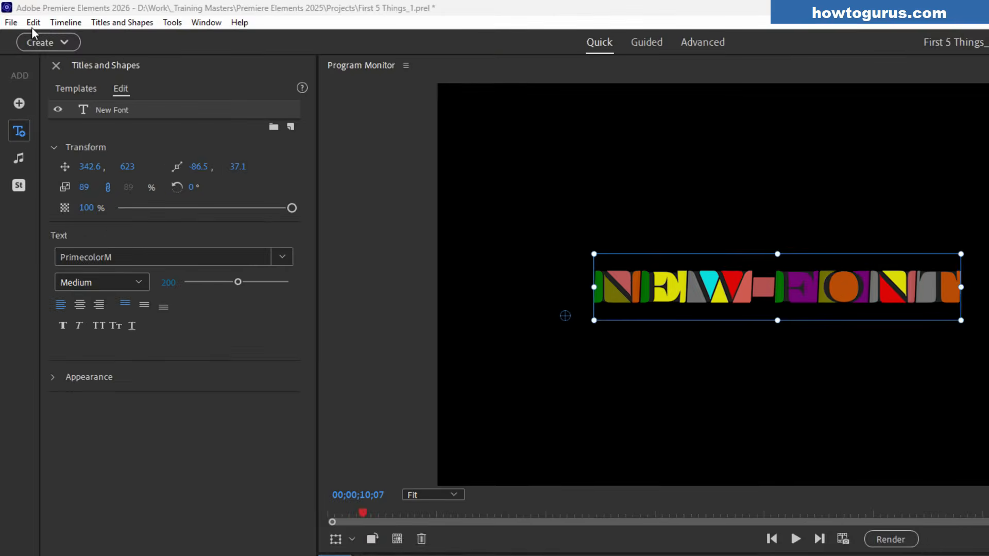
Step: Look at the General preferences and close them without changing anything
left_click(26, 17)
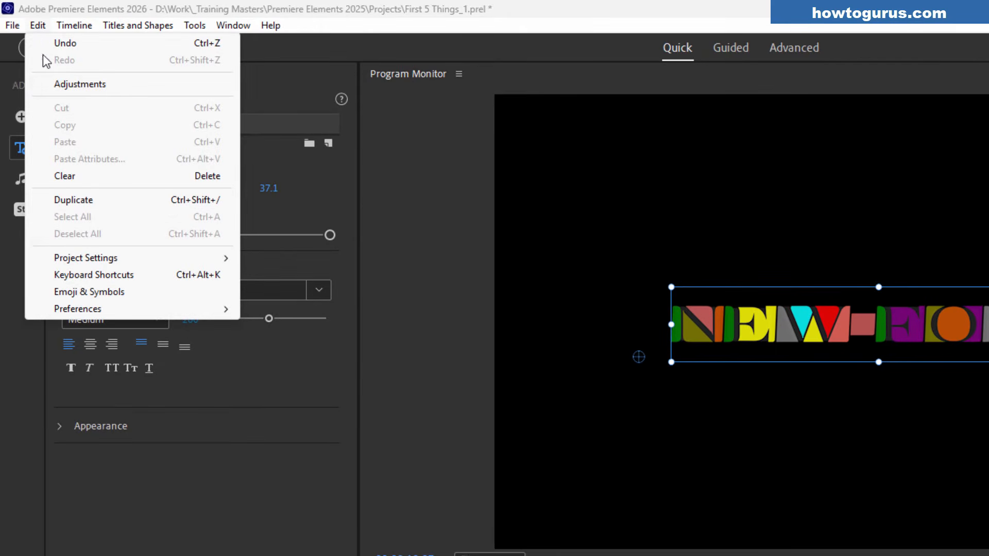
mouse_move(110, 307)
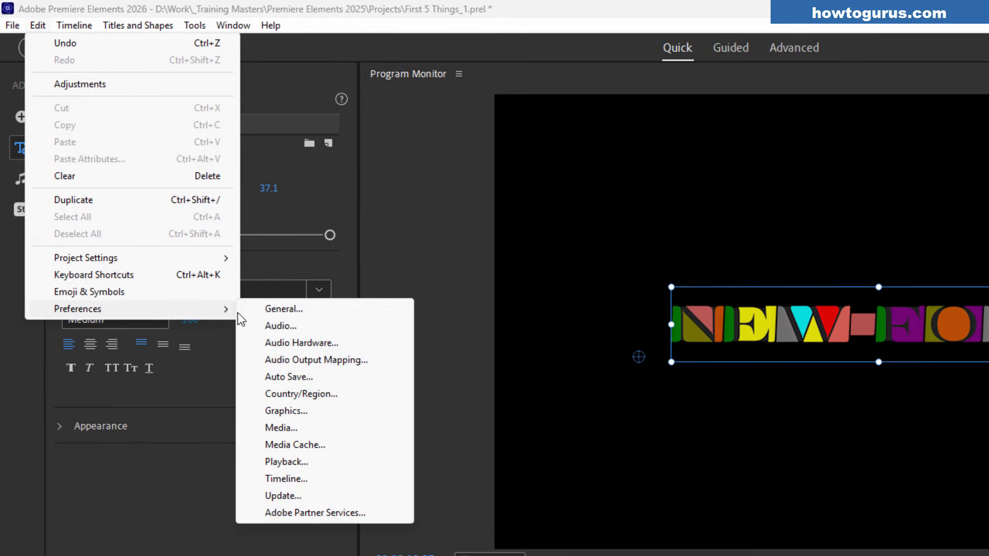
left_click(298, 308)
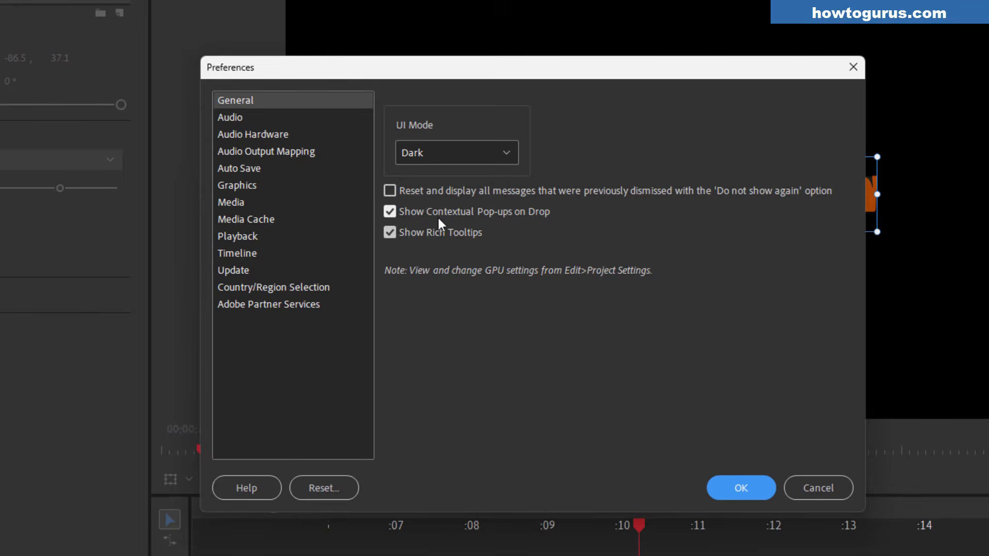
left_click(811, 487)
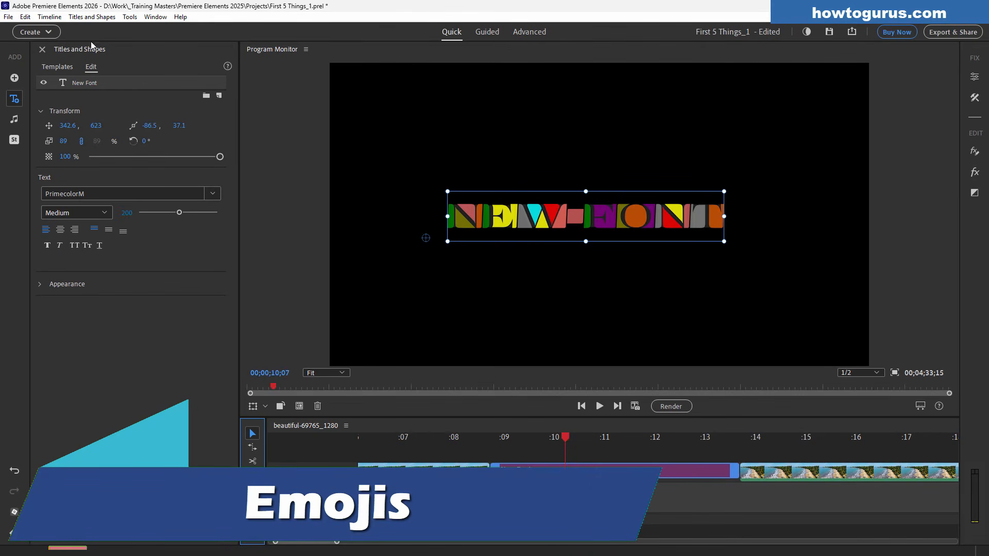
Step: Bring up the emoji picker beside the title and browse its emoji categories, including Celebrations and objects
left_click(24, 17)
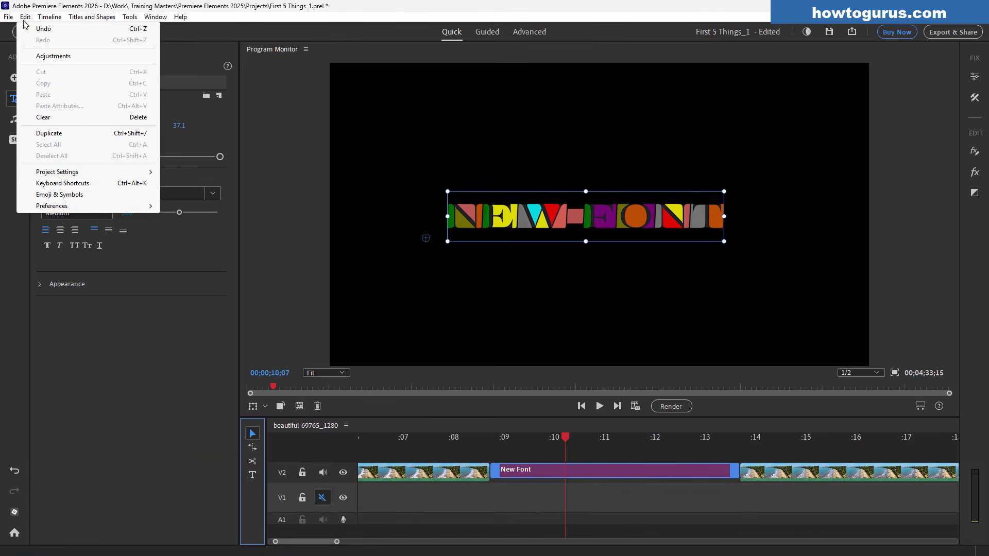
left_click(62, 198)
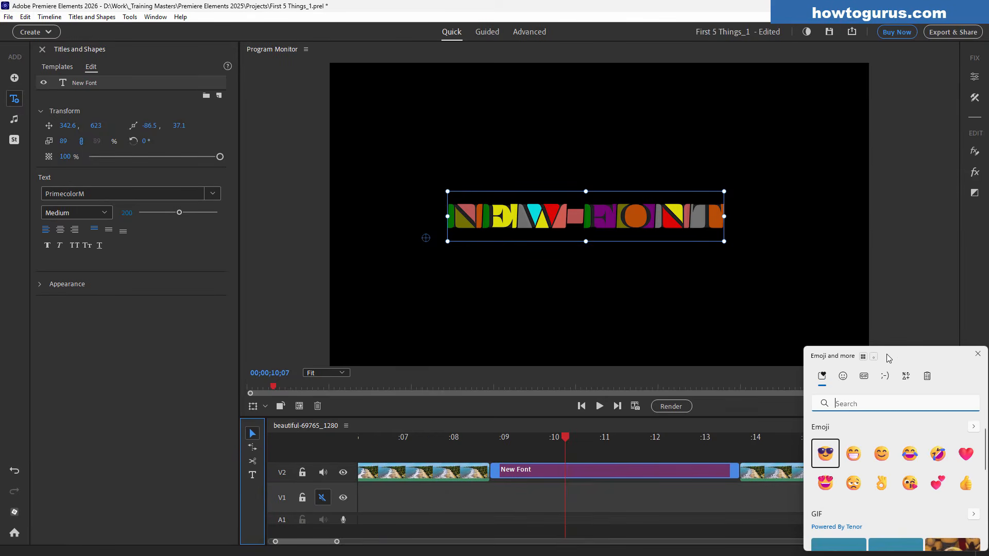
left_click_drag(892, 352, 635, 249)
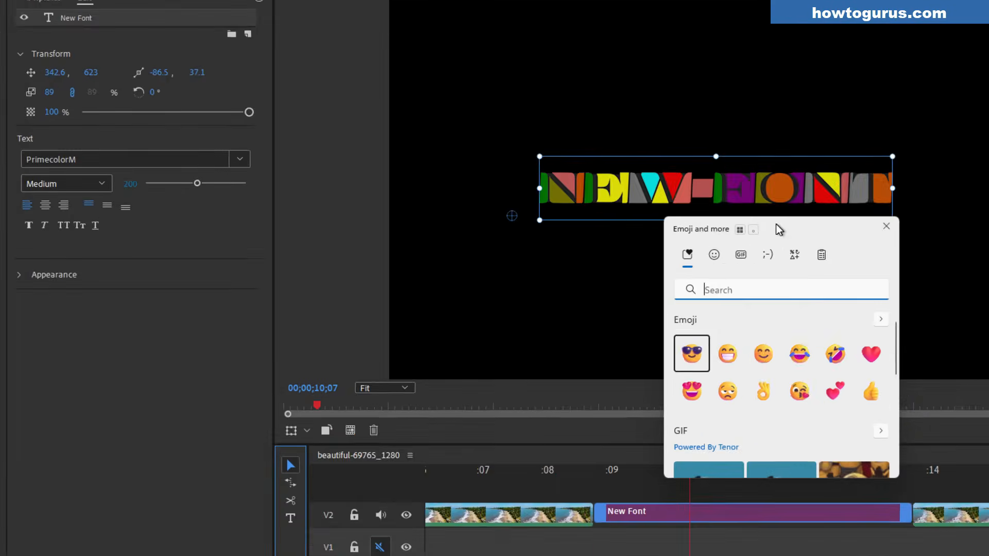
left_click_drag(779, 230, 386, 164)
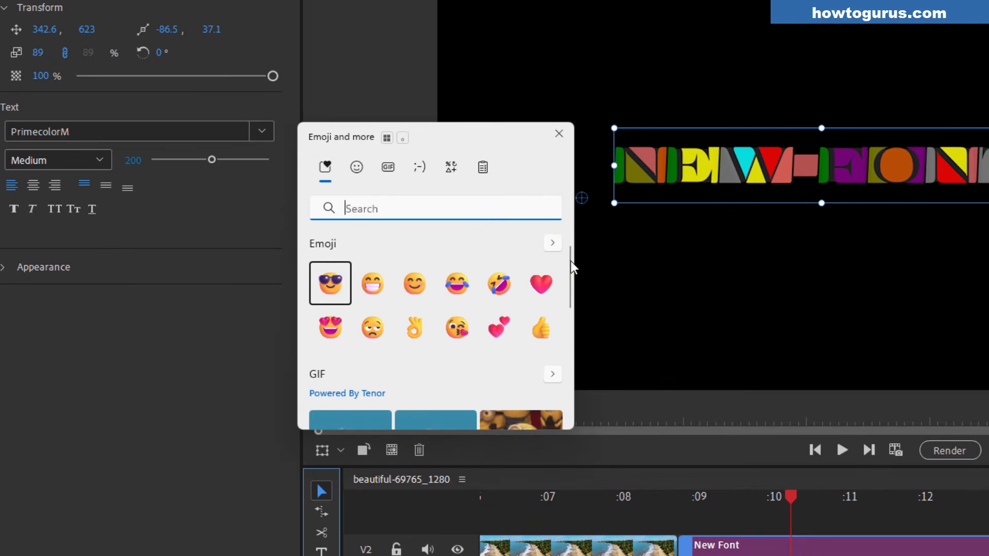
left_click_drag(569, 260, 573, 360)
left_click(358, 168)
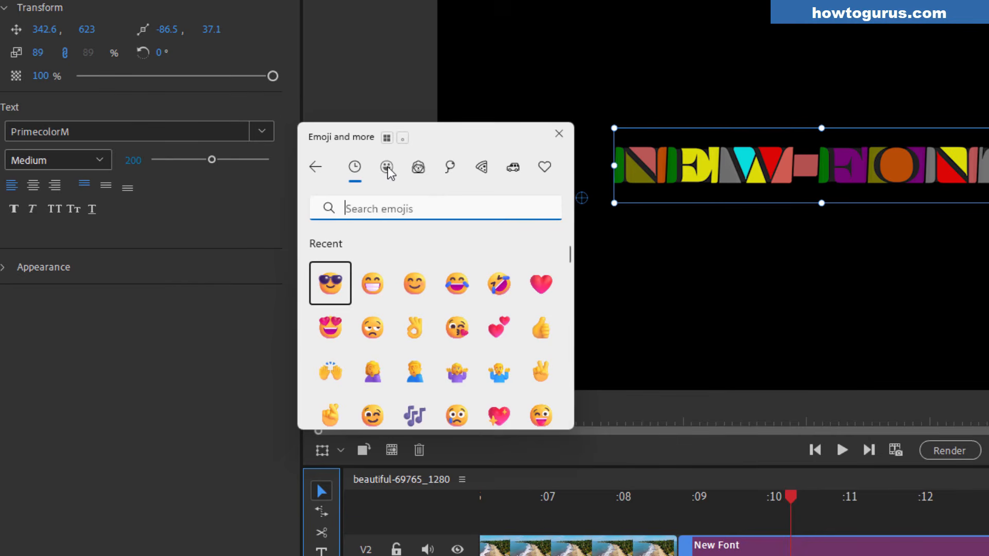
left_click(387, 170)
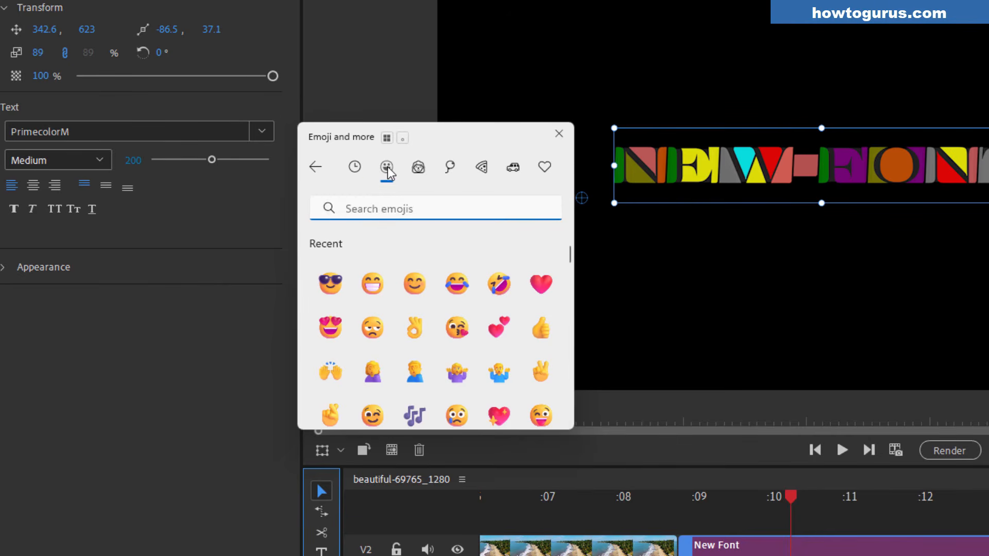
left_click(418, 167)
left_click(450, 167)
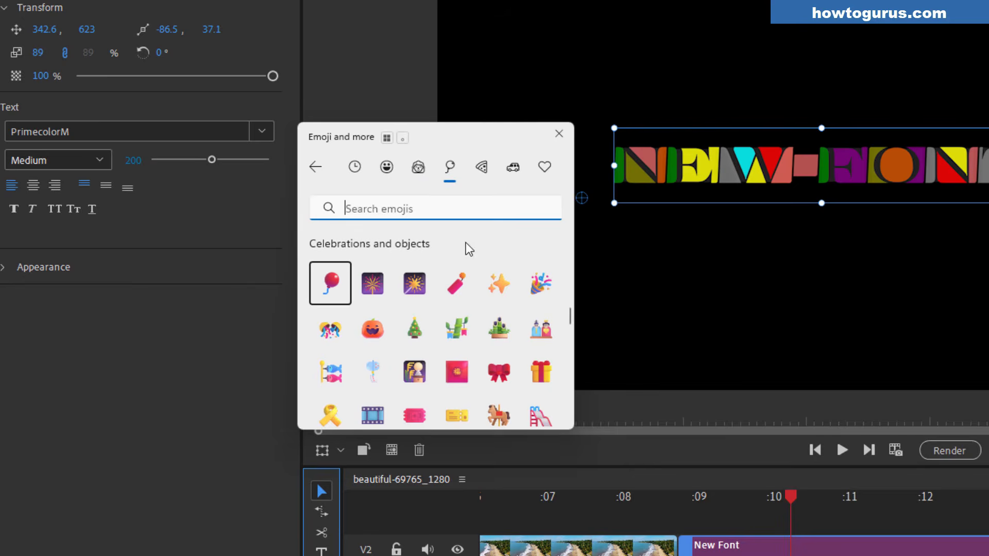
left_click_drag(569, 315, 568, 354)
Step: Start a new text layer below the New Font title and set its font to Arial with the Black style
left_click(820, 273)
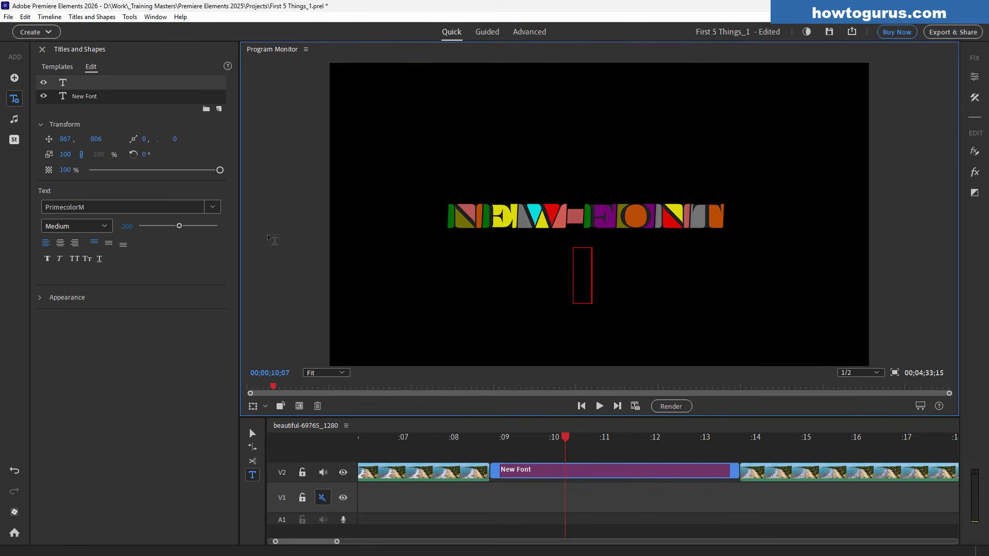
left_click(213, 208)
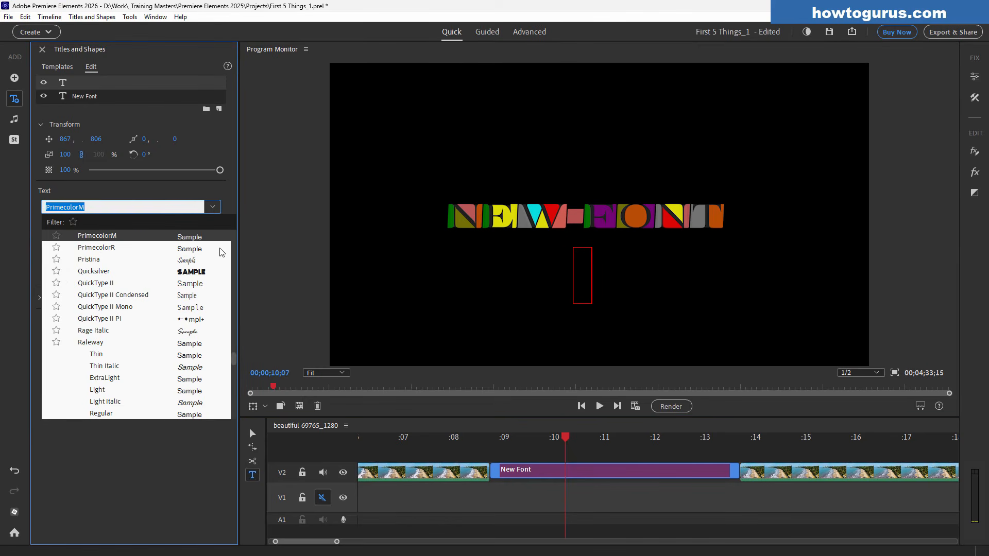
type("a")
scroll(126, 299, "down", 3)
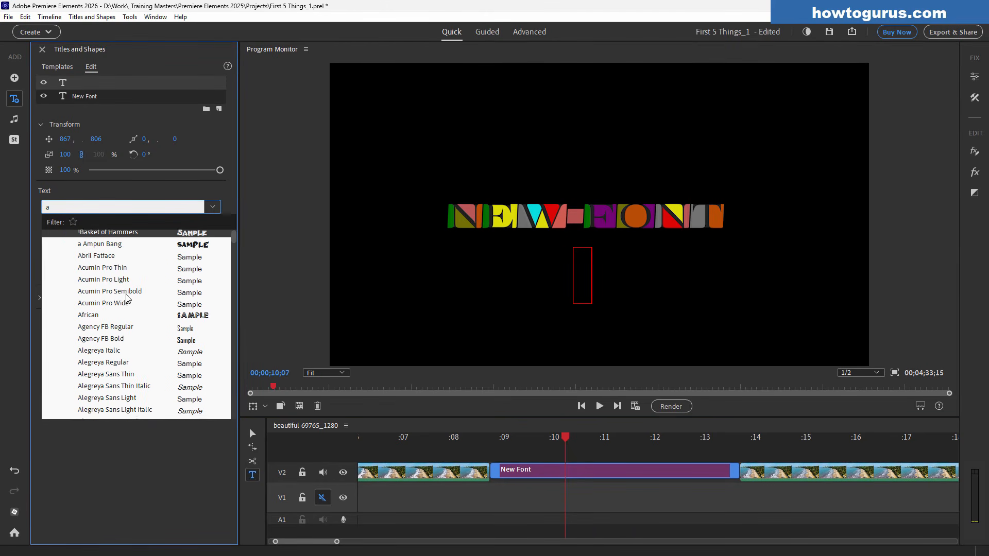
scroll(126, 297, "down", 5)
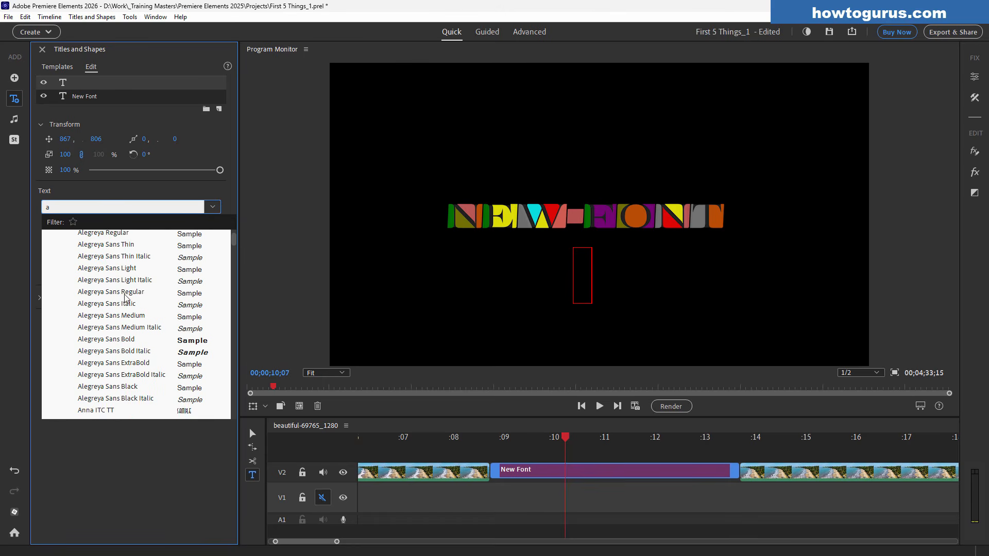
scroll(126, 299, "down", 2)
left_click(117, 405)
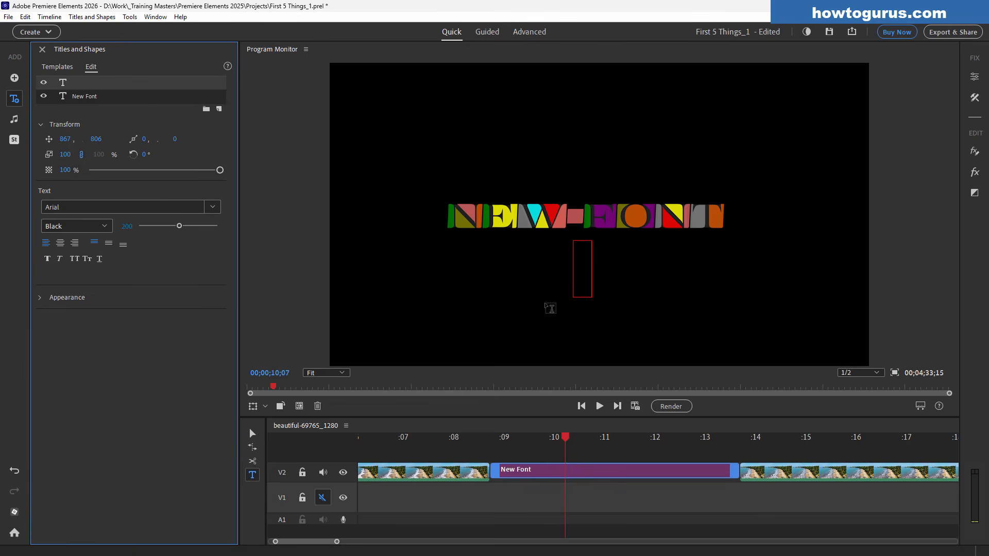
Step: Insert two firecracker emojis followed by two grinning face emojis into the new text layer
left_click(583, 268)
left_click(25, 17)
left_click(72, 195)
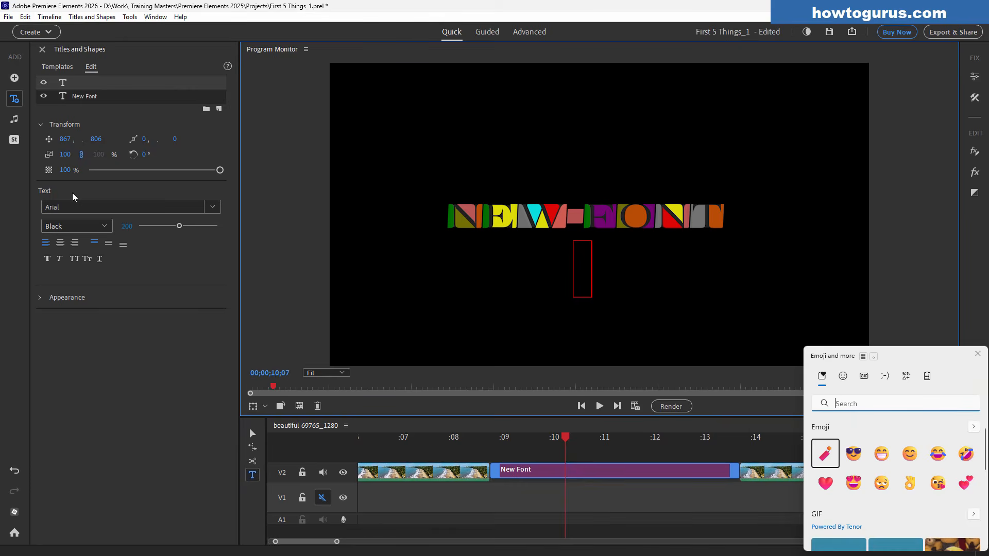
left_click(834, 453)
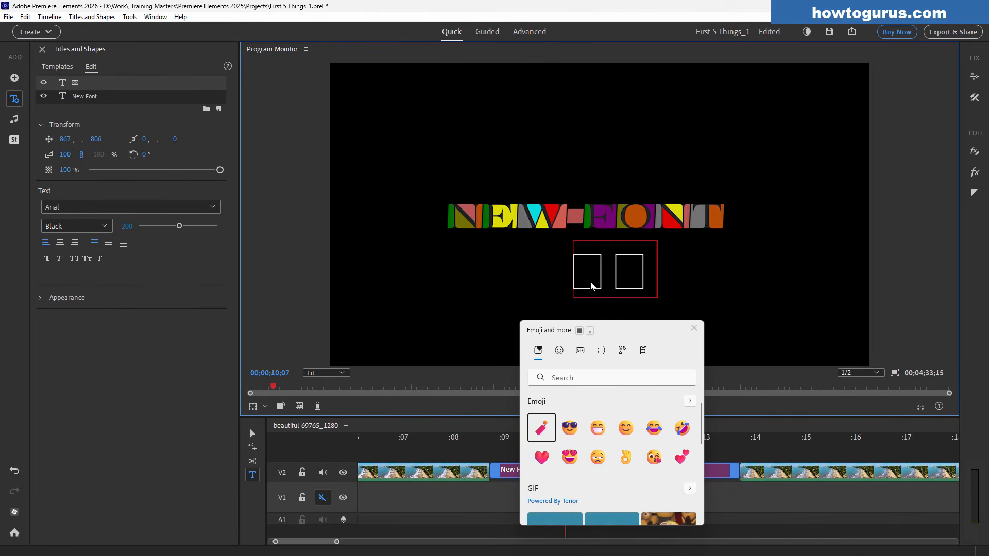
left_click(591, 431)
left_click(591, 431)
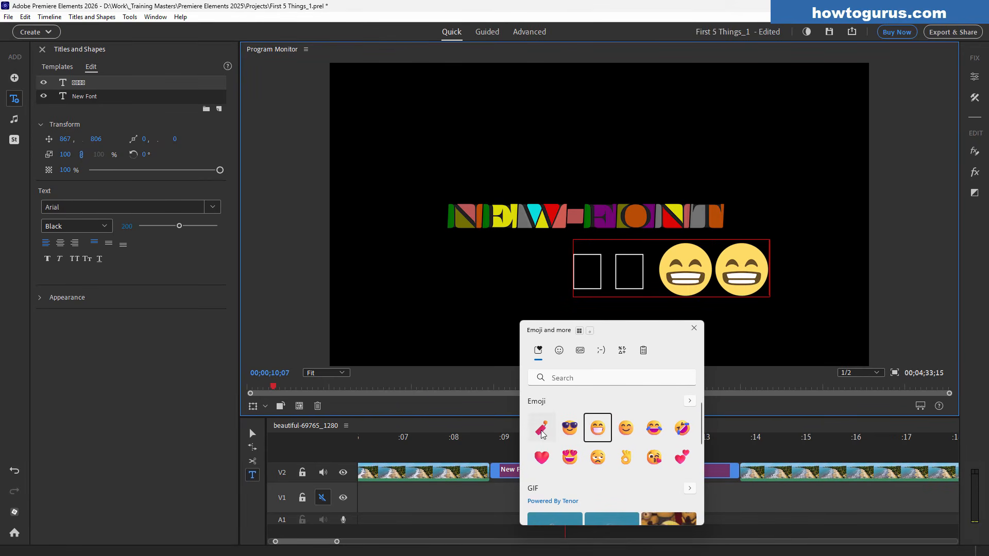
Step: Delete the two empty box characters in front of the grinning faces
left_click(655, 272)
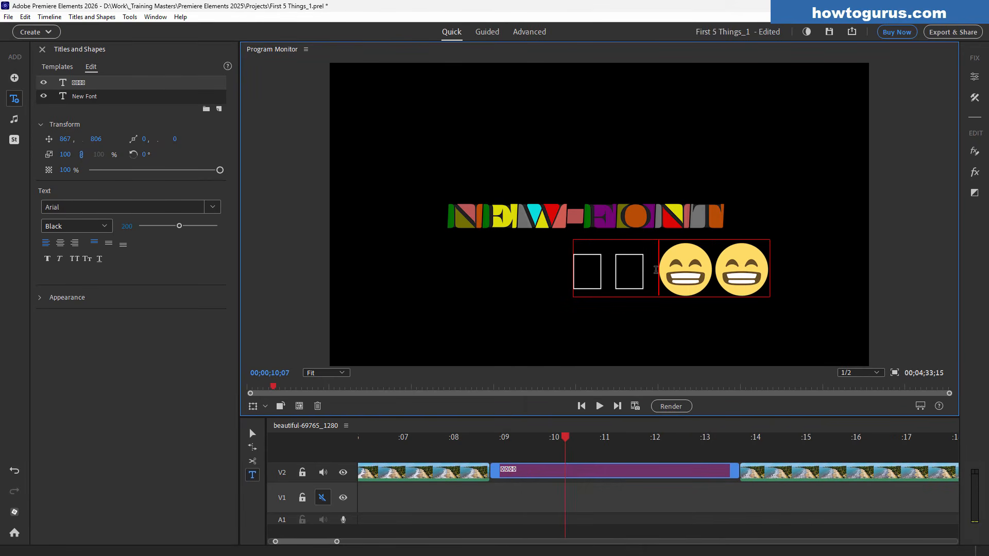
key("BackSpace")
key("BackSpace")
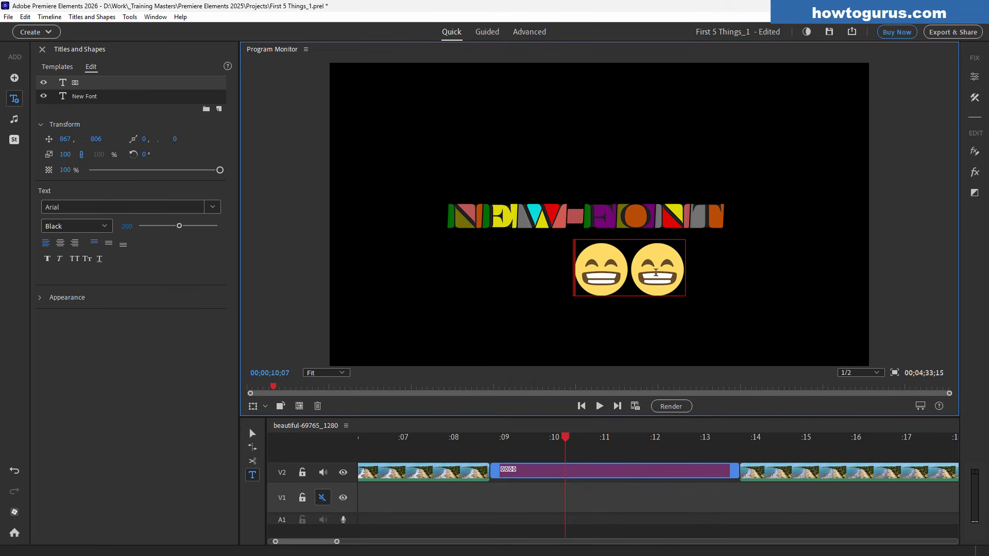
Step: Insert the thunderstorm cloud emoji in front of the grinning faces and close the emoji picker
key("super+period")
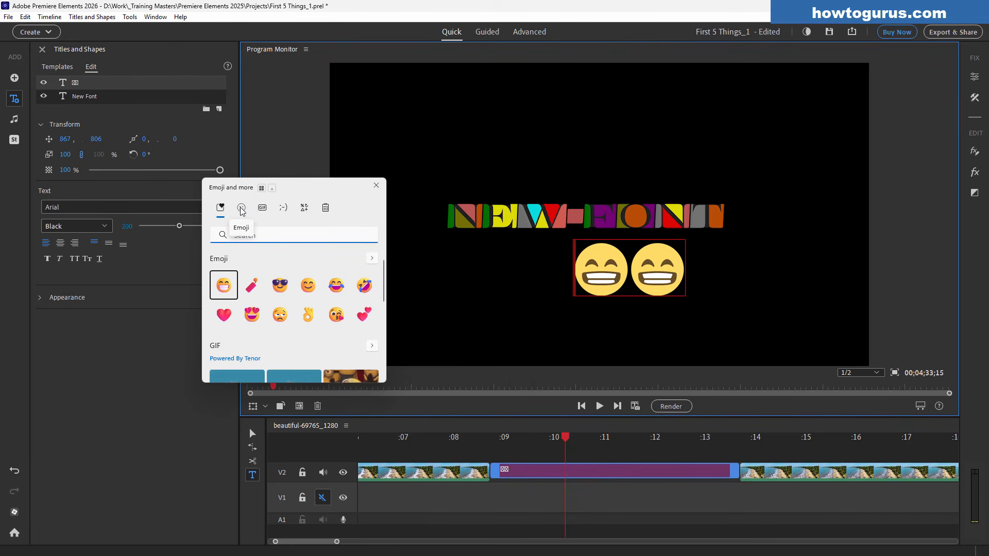
left_click(242, 208)
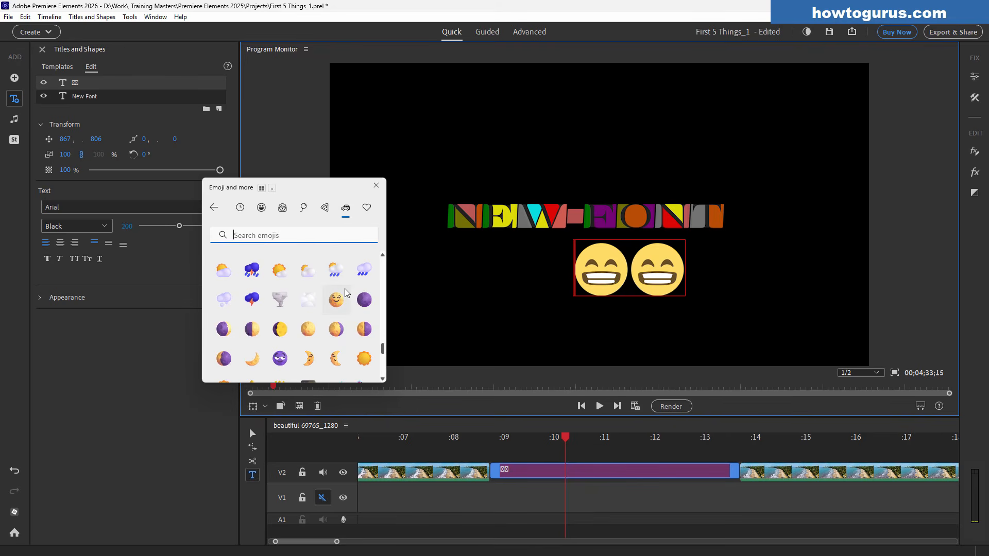
left_click(257, 275)
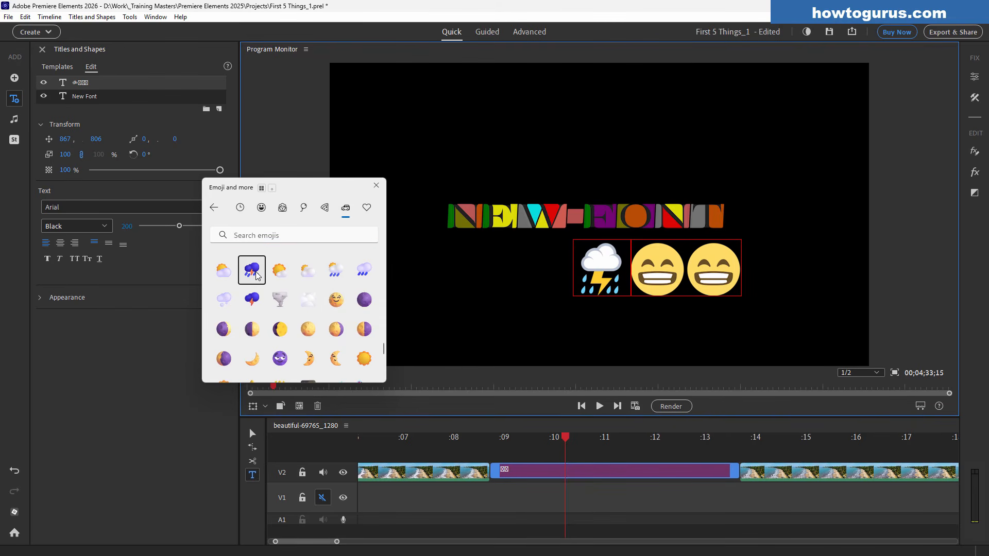
left_click(378, 188)
Step: Look through the stock media's video, photo, audio and sound effect collections and return to the videos
left_click(60, 67)
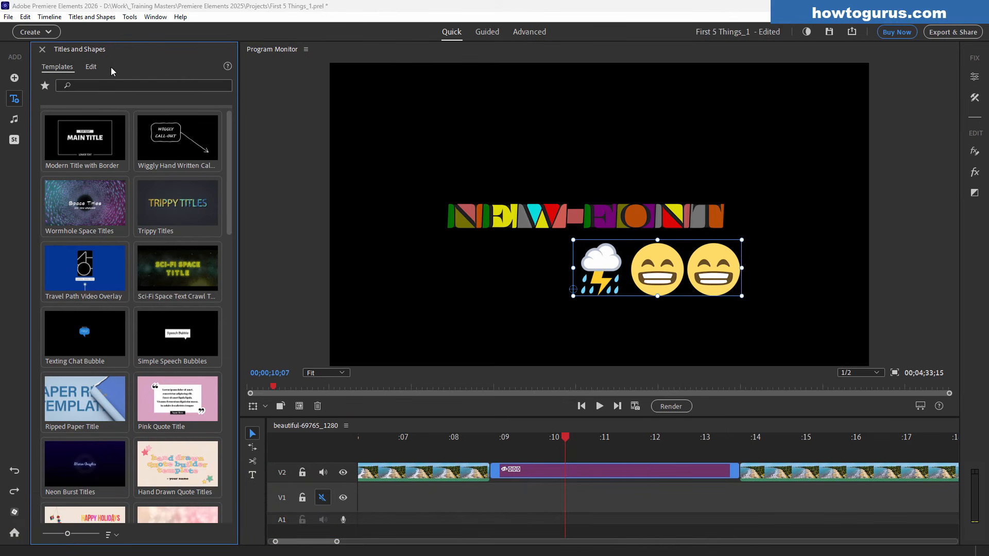
left_click(14, 143)
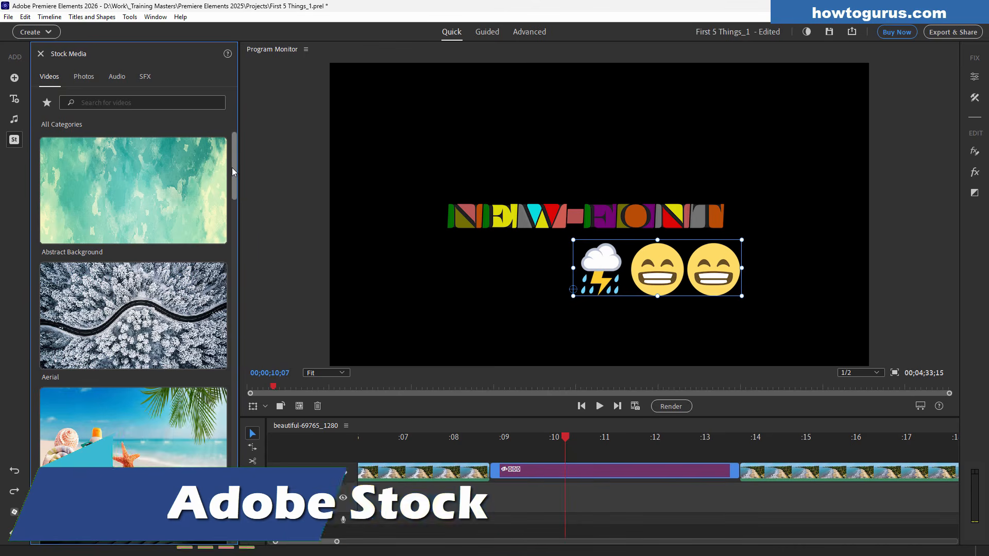
mouse_move(232, 168)
left_mouse_down()
mouse_move(234, 246)
mouse_move(233, 165)
left_mouse_up()
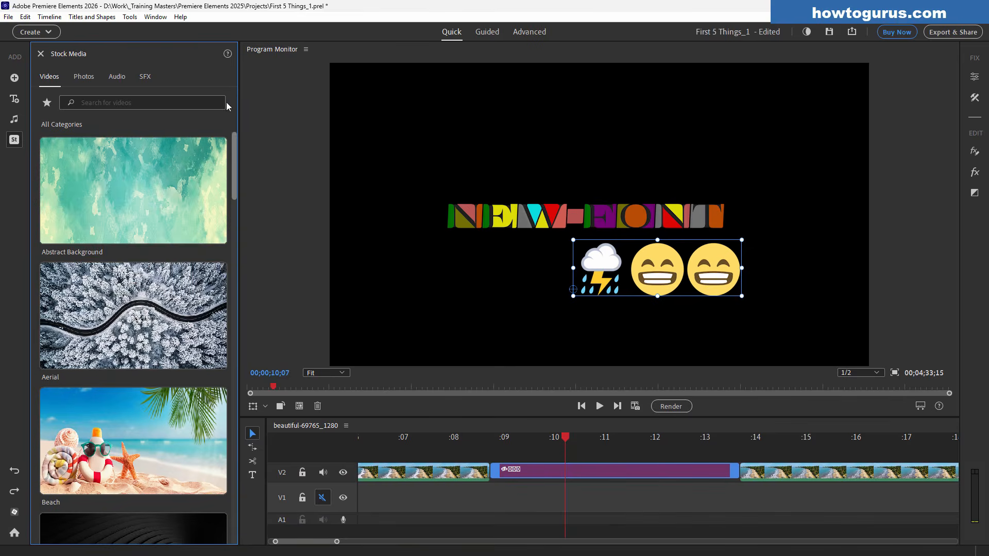
left_click(92, 77)
left_click(115, 79)
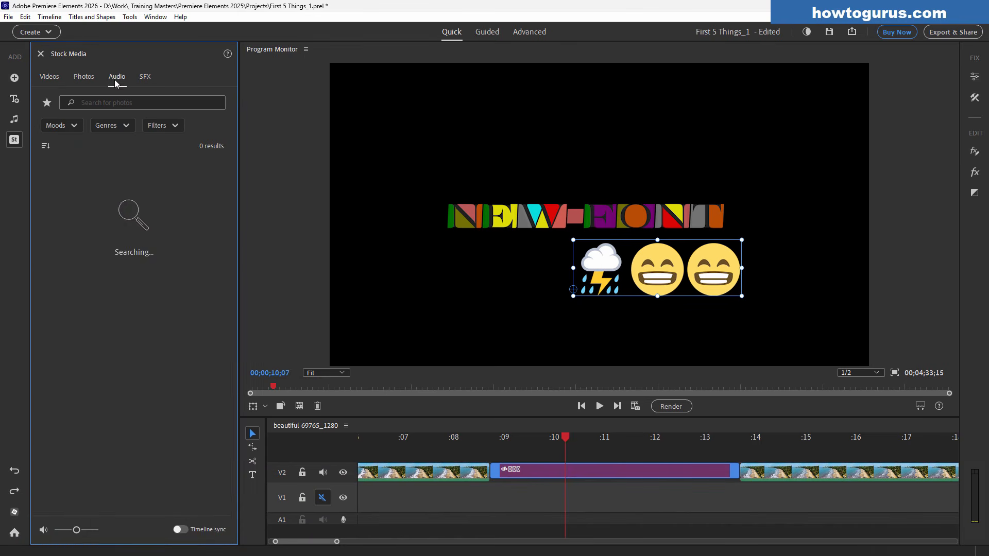
left_click(148, 79)
left_click(50, 76)
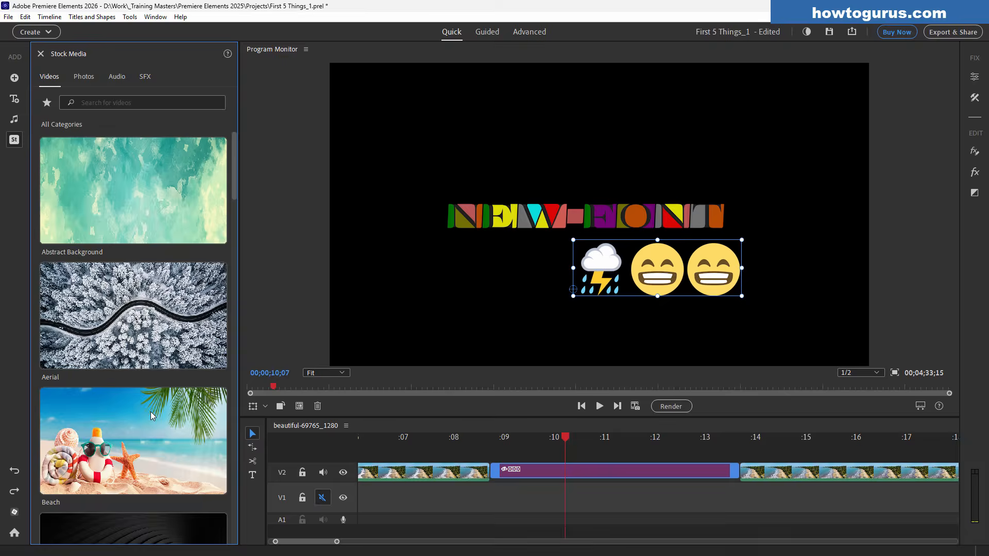
Step: Download the 35-second sea and sky clip from the Beach stock videos in HD
left_click(150, 412)
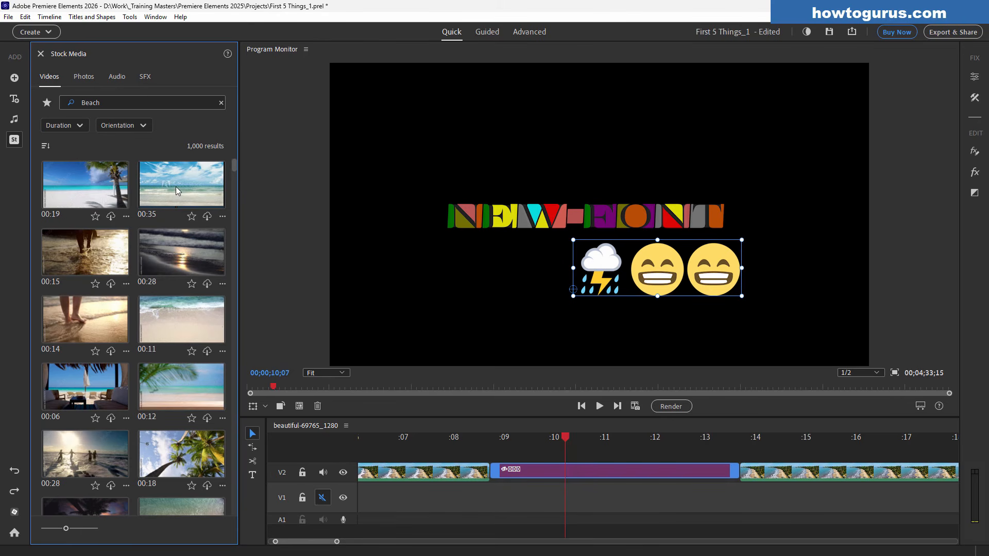
left_click(207, 216)
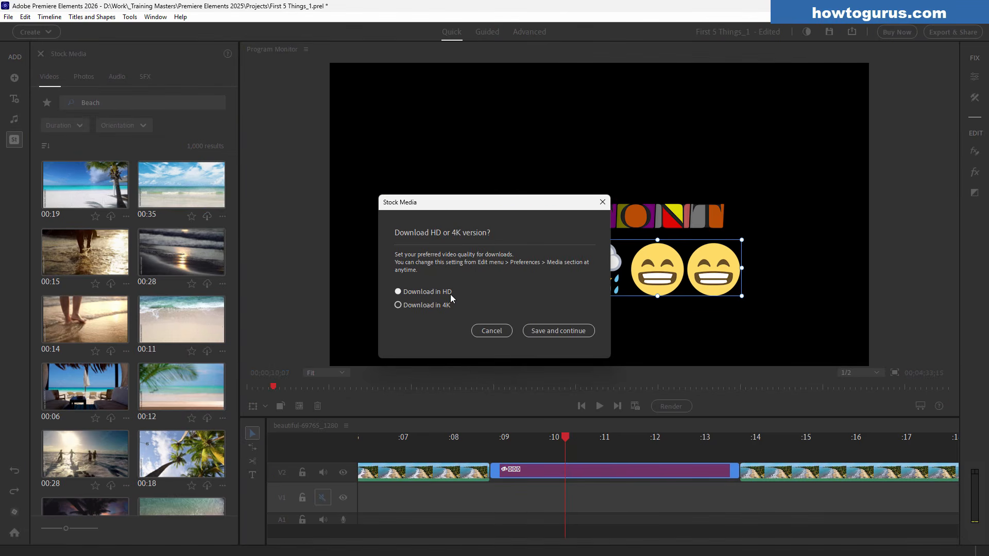
left_click(553, 333)
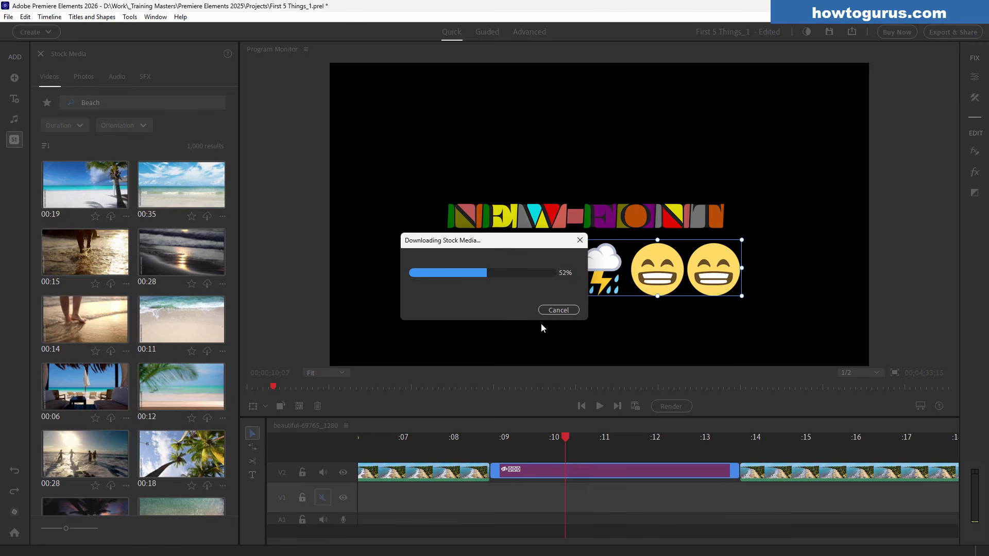
Step: Place the downloaded beach clip on track V2 at about 7 seconds and play back part of it
left_click_drag(181, 184, 404, 472)
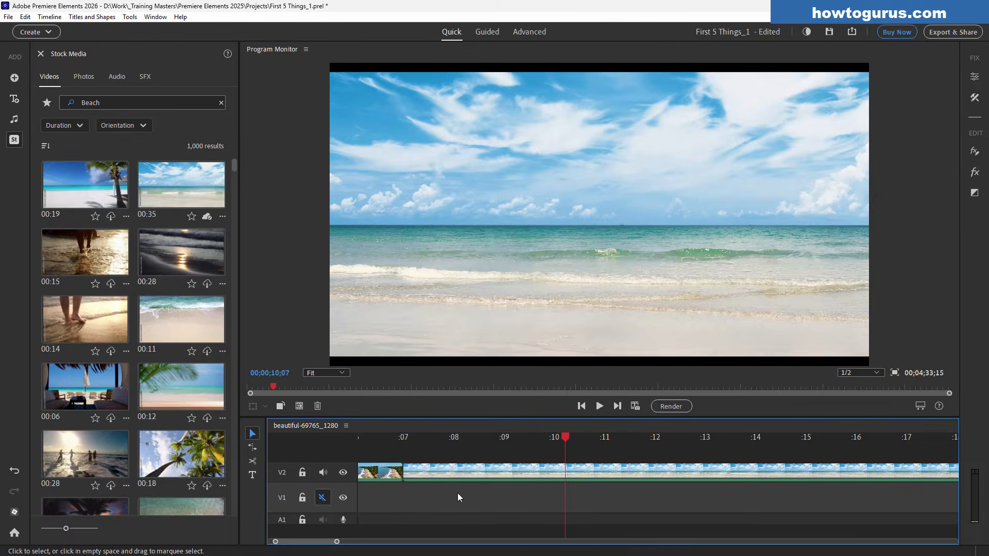
left_click(599, 406)
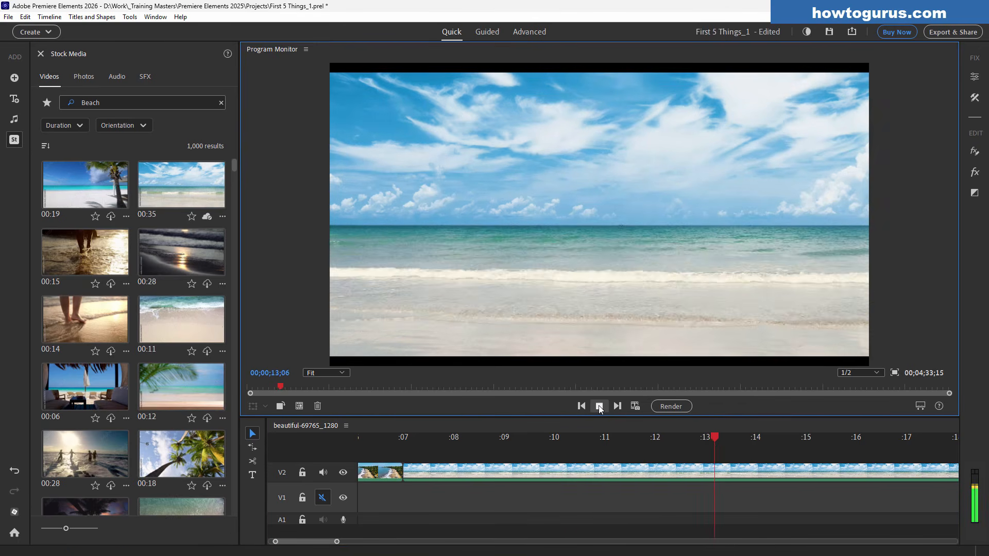
left_click(598, 407)
Step: Crop the left and right sides of the aerial beach clip at about 48 seconds with the Crop tool
left_click_drag(317, 541, 330, 544)
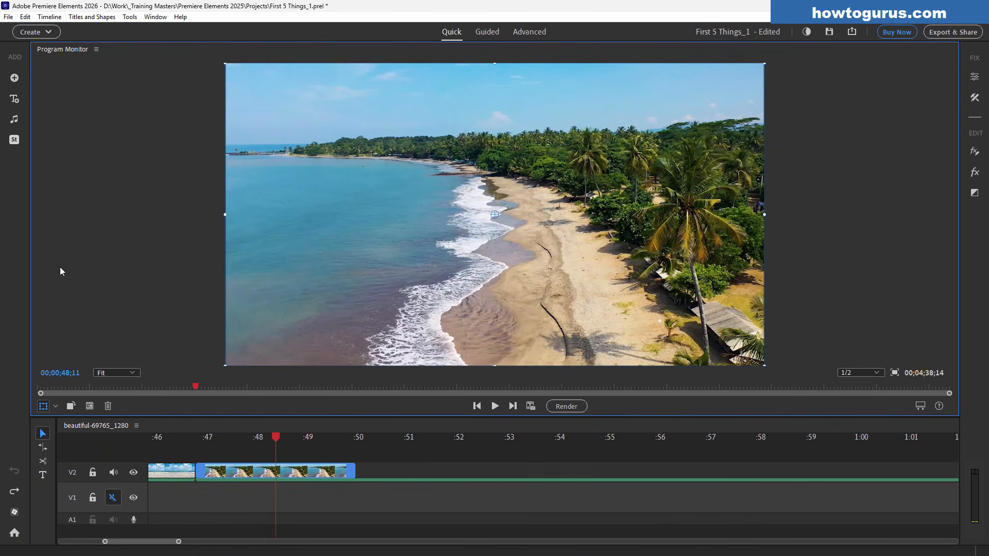
left_click(55, 406)
left_click(75, 430)
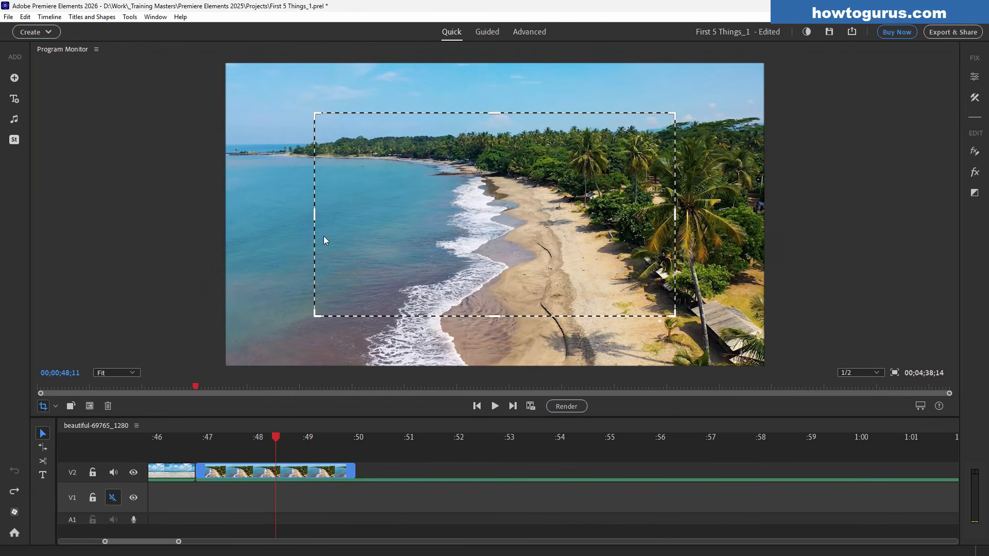
left_click_drag(316, 113, 400, 161)
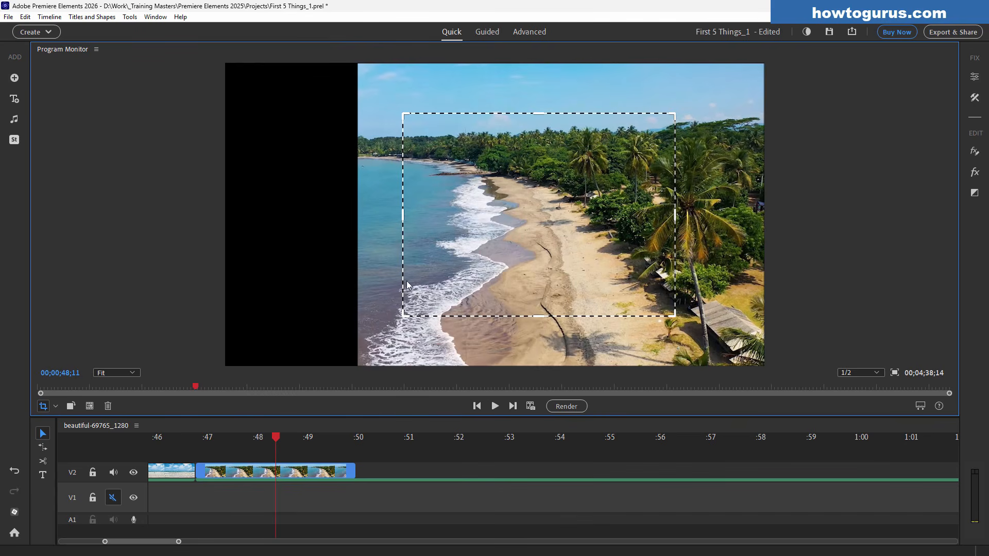
left_click_drag(396, 319, 446, 316)
left_click_drag(603, 265, 583, 273)
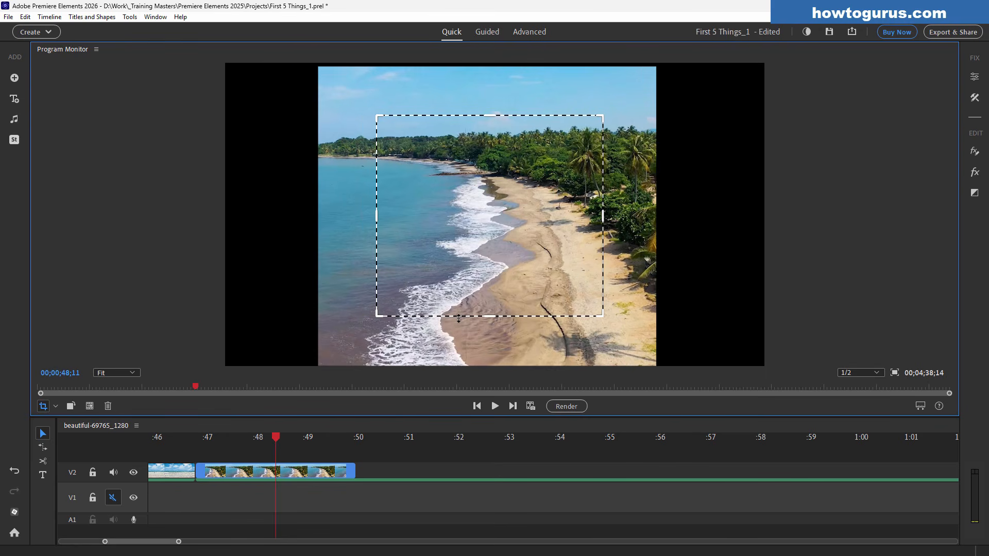